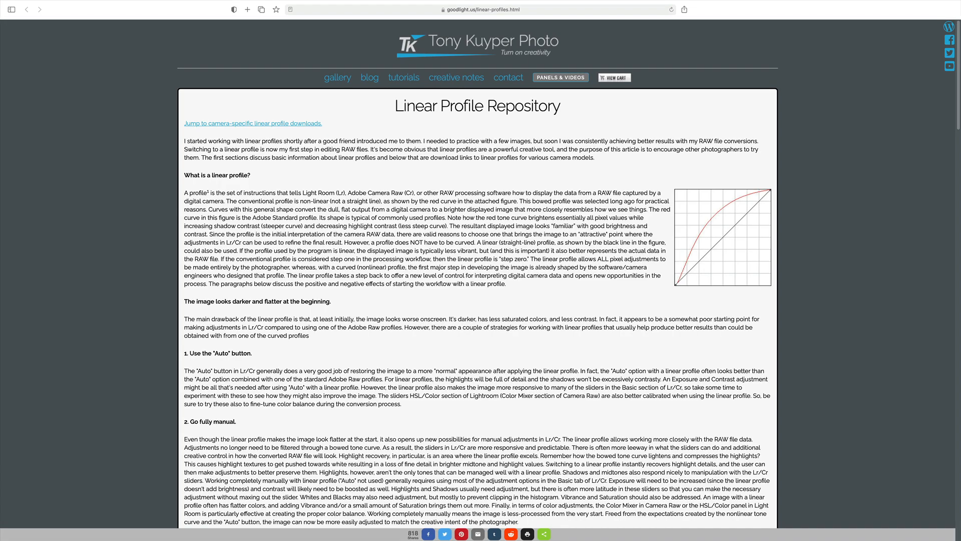
Read through the Linear Profile Repository page, including the download directions and the list of supported camera models
{"action": "scroll", "coordinate": [480, 273], "scroll_direction": "down", "scroll_amount": 5}
{"action": "scroll", "coordinate": [481, 273], "scroll_direction": "down", "scroll_amount": 15}
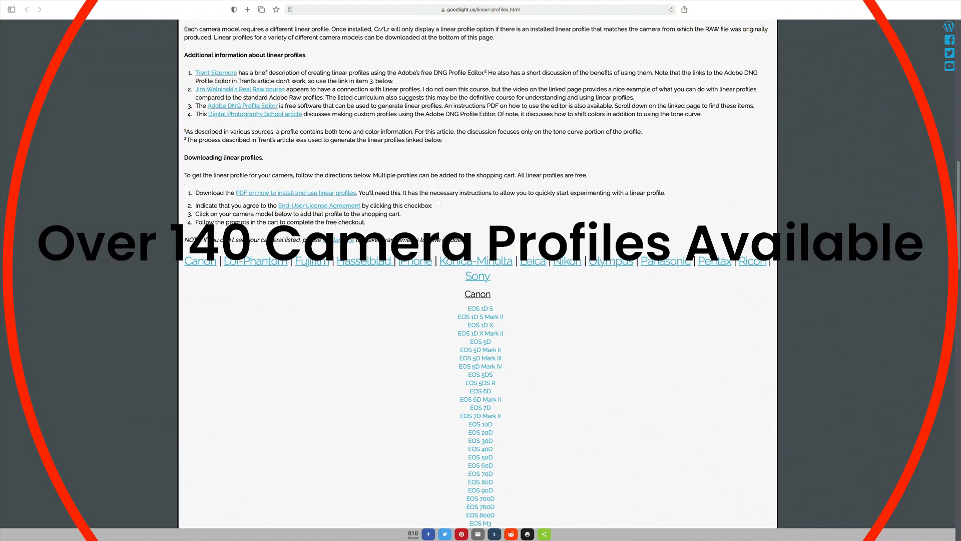
{"action": "scroll", "coordinate": [480, 270], "scroll_direction": "down", "scroll_amount": 5}
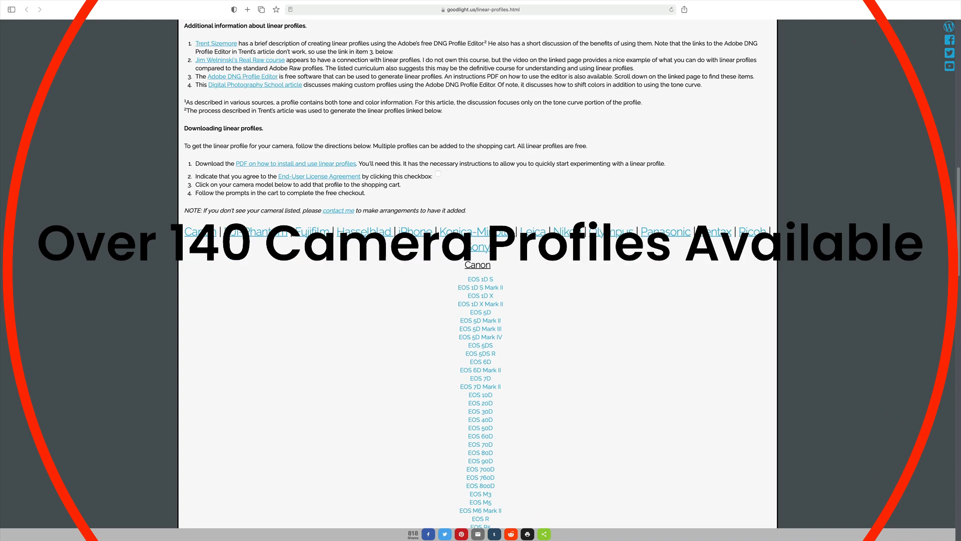
{"action": "scroll", "coordinate": [481, 271], "scroll_direction": "down", "scroll_amount": 10}
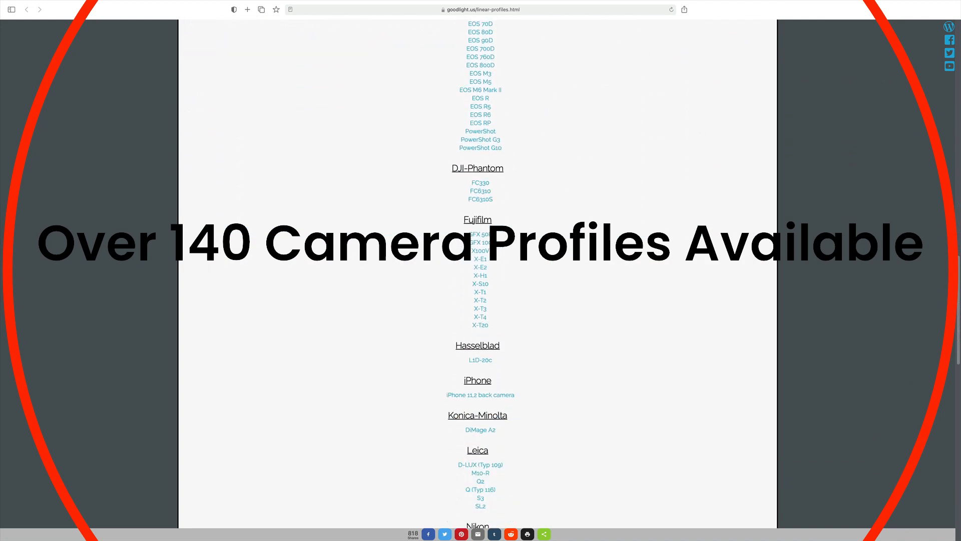
{"action": "scroll", "coordinate": [481, 271], "scroll_direction": "down", "scroll_amount": 3}
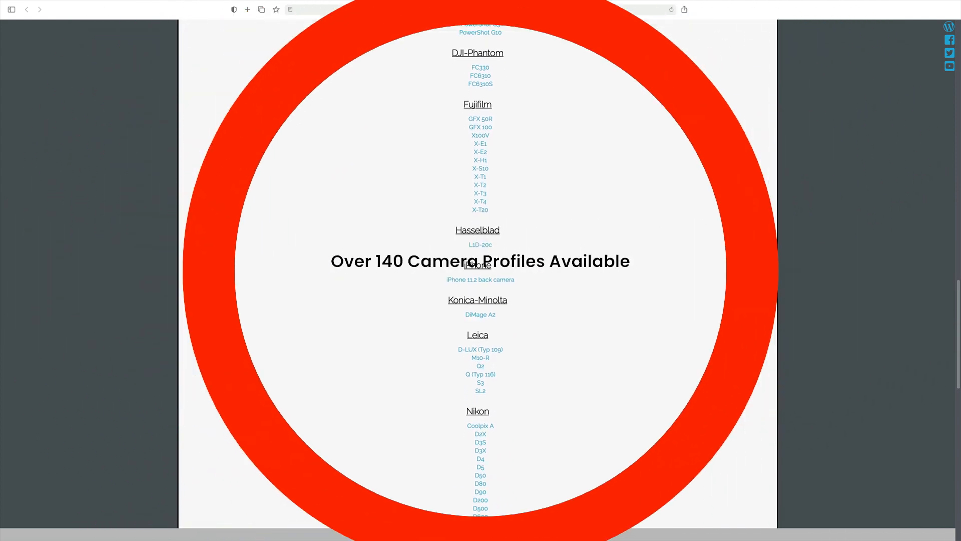
{"action": "scroll", "coordinate": [481, 270], "scroll_direction": "up", "scroll_amount": 6}
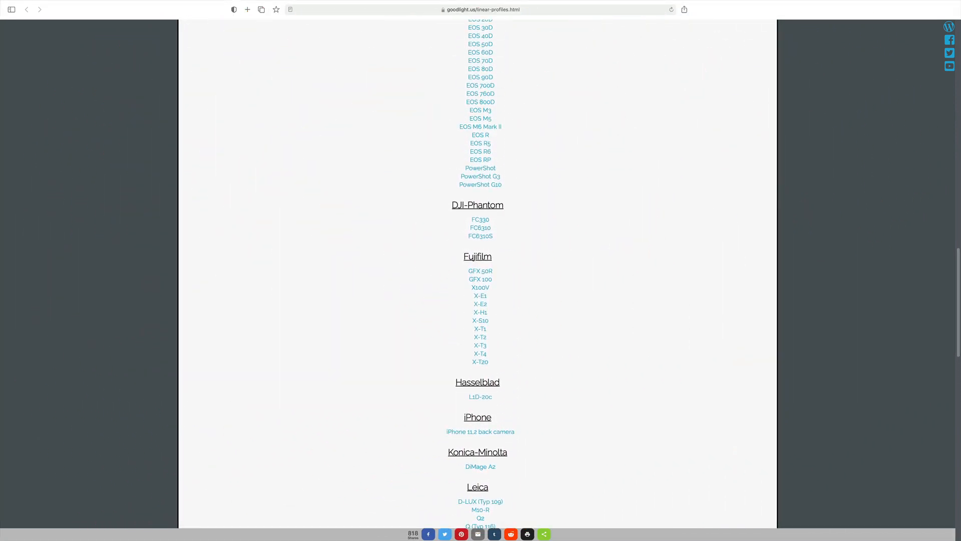
{"action": "scroll", "coordinate": [480, 270], "scroll_direction": "down", "scroll_amount": 12}
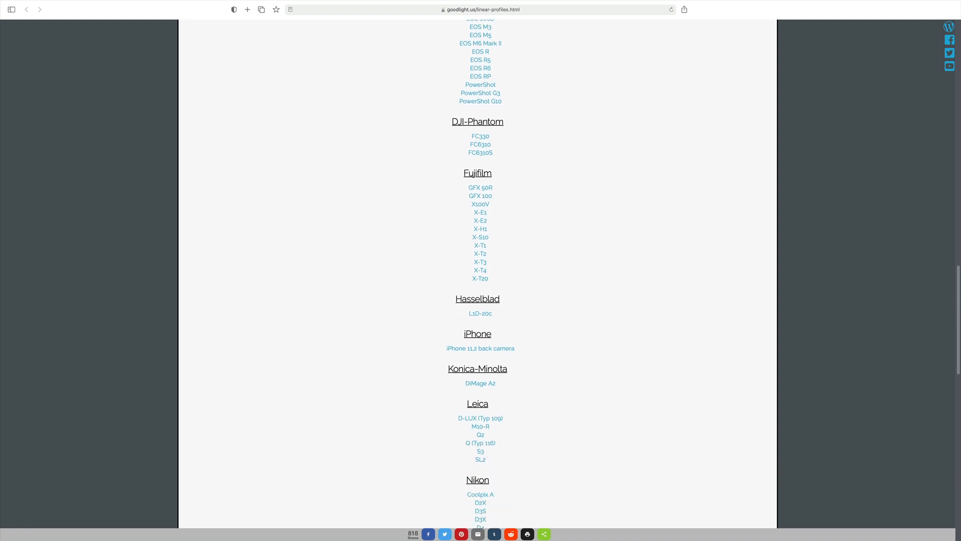
{"action": "scroll", "coordinate": [481, 270], "scroll_direction": "down", "scroll_amount": 14}
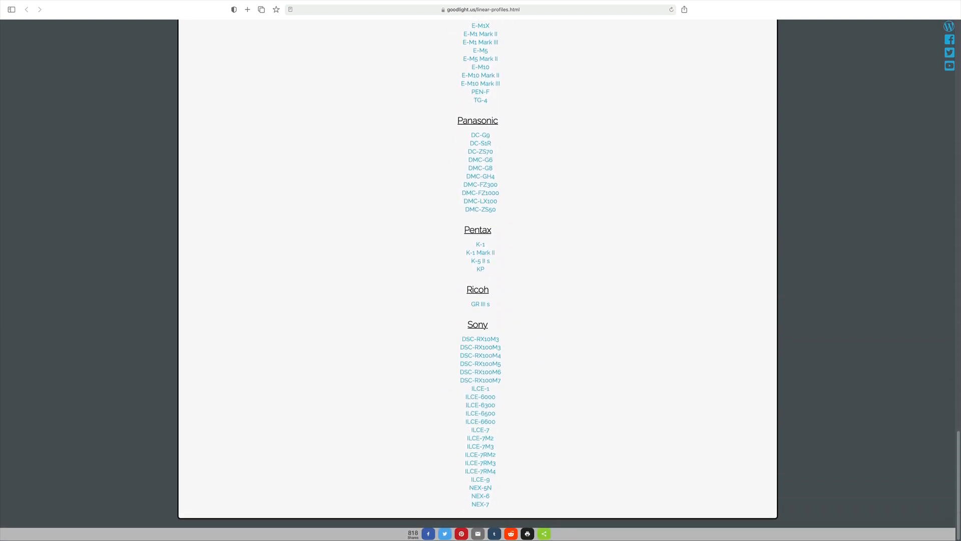
{"action": "scroll", "coordinate": [480, 270], "scroll_direction": "up", "scroll_amount": 20}
{"action": "scroll", "coordinate": [477, 277], "scroll_direction": "down", "scroll_amount": 1}
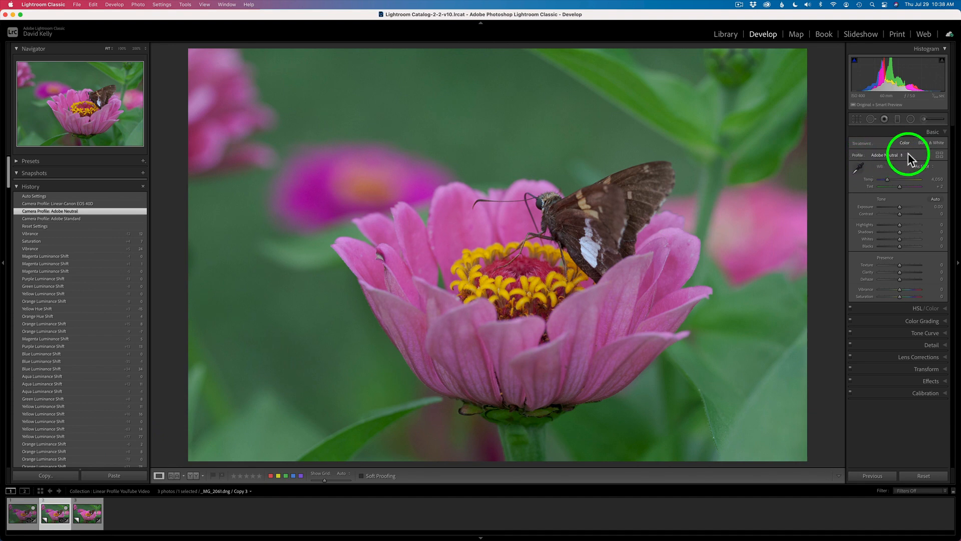
Switch to Lightroom Classic and apply the Linear-Canon EOS 40D profile to the second butterfly photo copy
{"action": "left_click", "coordinate": [902, 154]}
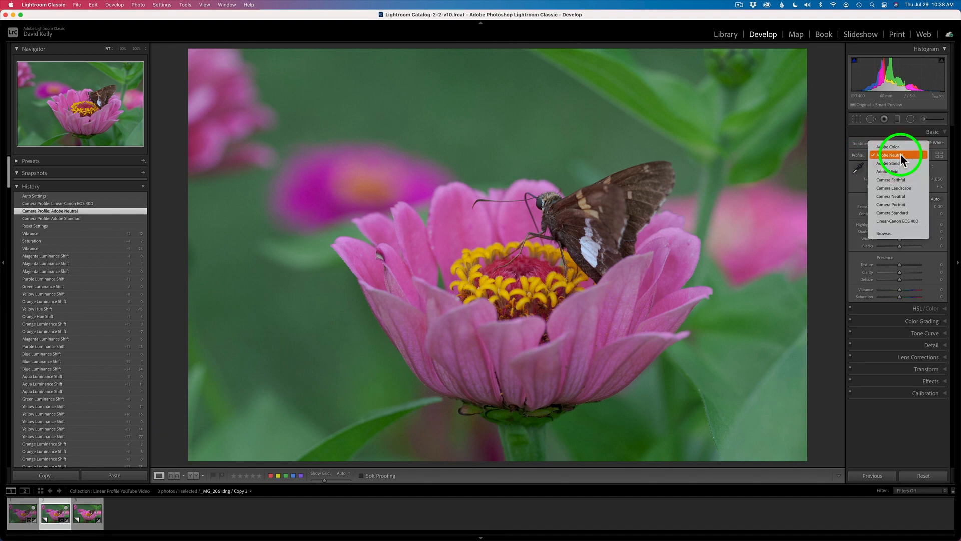
{"action": "left_click", "coordinate": [897, 221]}
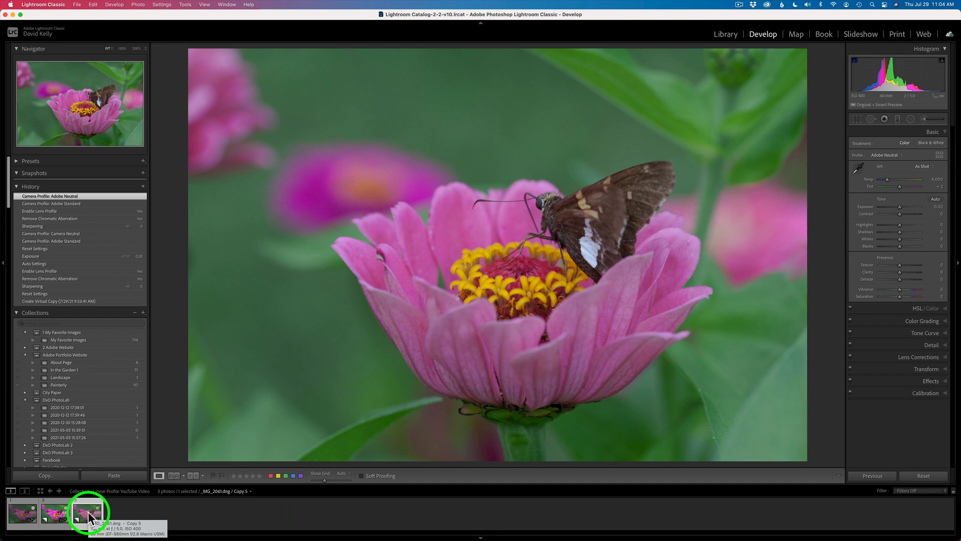
Turn off the default sharpening on the linear-profile copy by resetting the sharpening amount to 0
{"action": "left_click", "coordinate": [54, 511]}
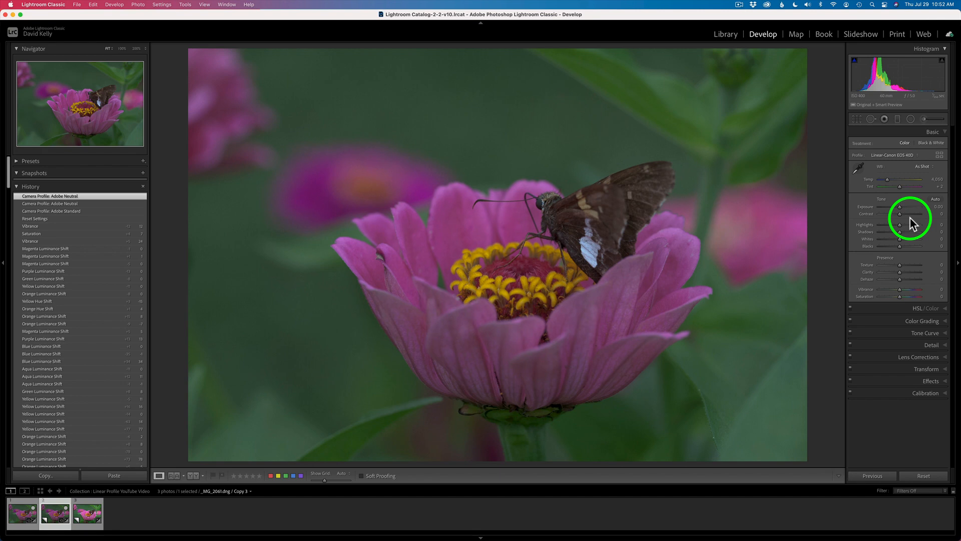
{"action": "left_click", "coordinate": [945, 345]}
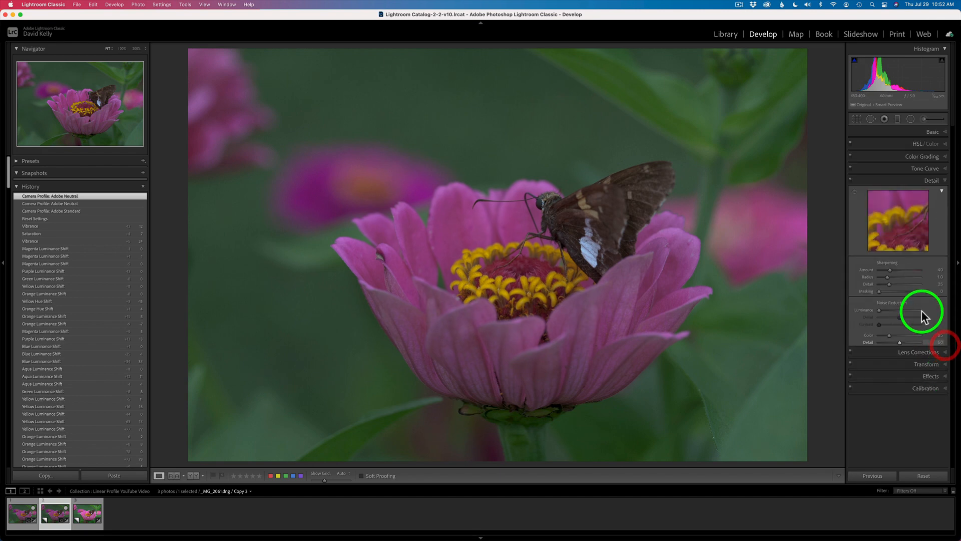
{"action": "left_click", "coordinate": [858, 269]}
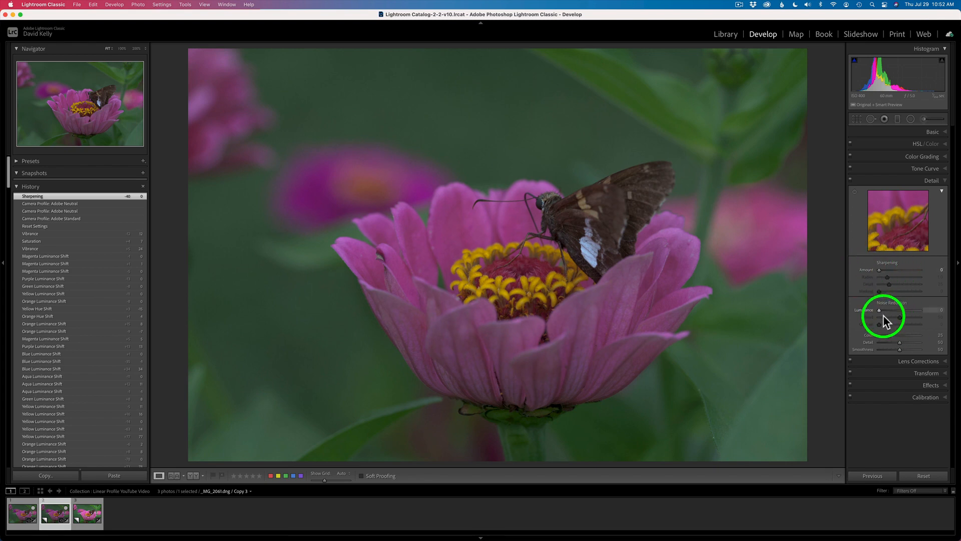
Enable chromatic aberration removal and lens profile corrections for the linear-profile copy
{"action": "left_click", "coordinate": [934, 358]}
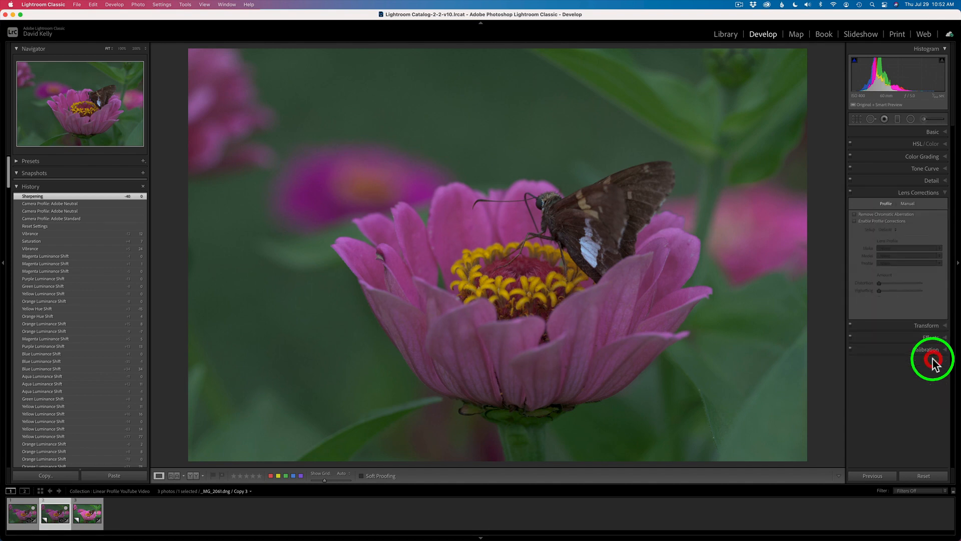
{"action": "left_click", "coordinate": [855, 214]}
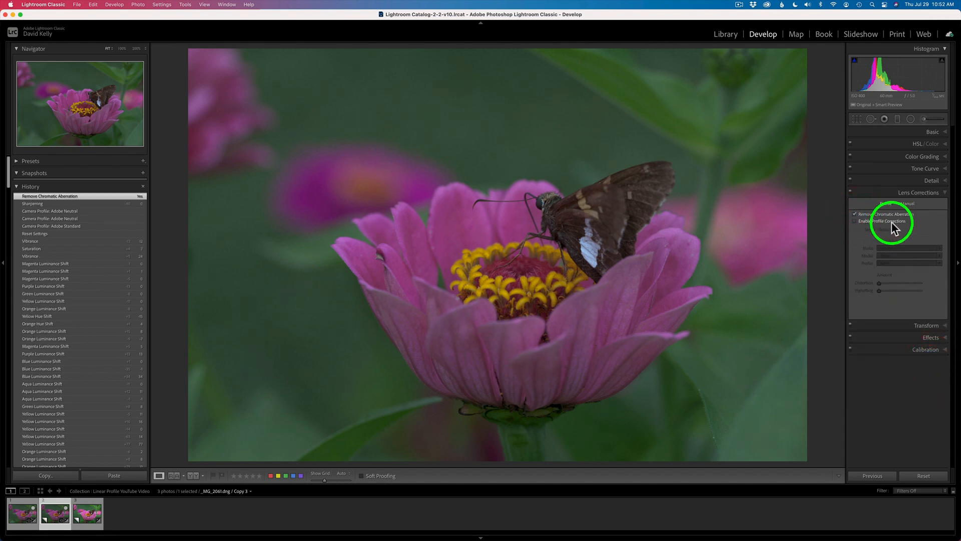
{"action": "left_click", "coordinate": [854, 221]}
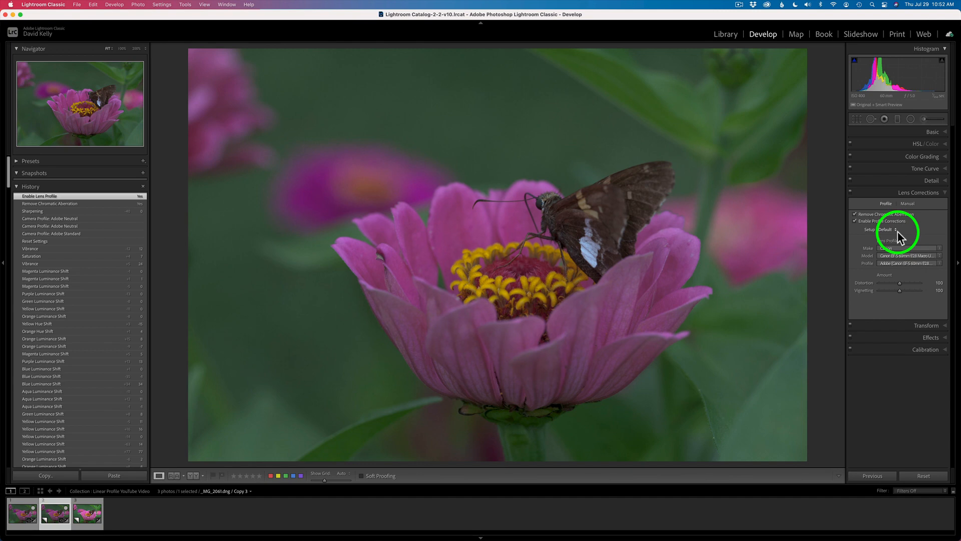
Apply Auto tone settings to the linear-profile copy and to the Adobe Neutral copy
{"action": "left_click", "coordinate": [937, 133]}
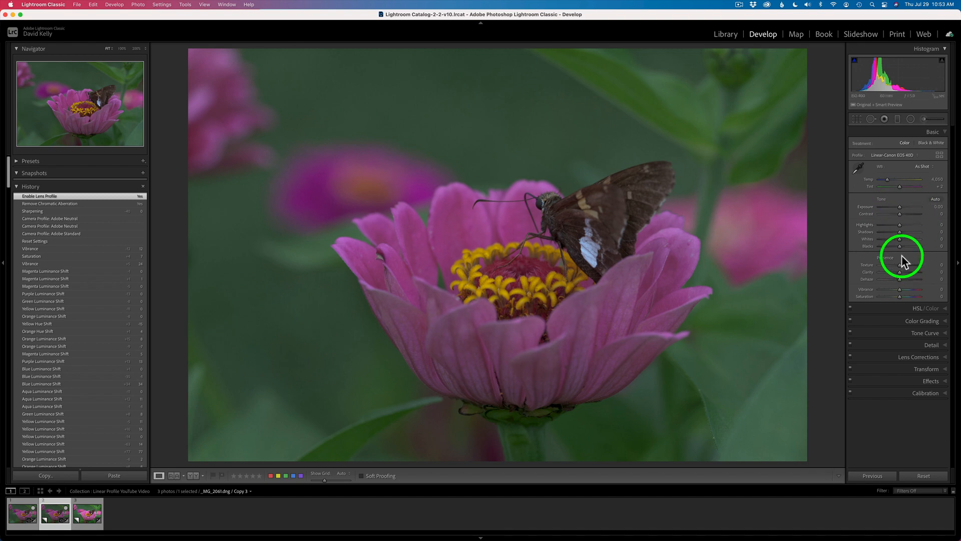
{"action": "left_click", "coordinate": [935, 200]}
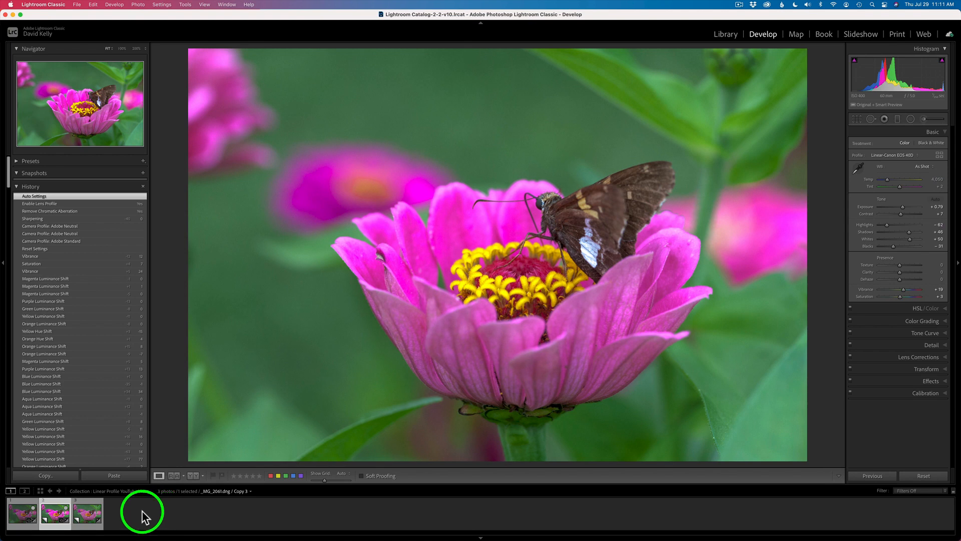
{"action": "left_click", "coordinate": [89, 513]}
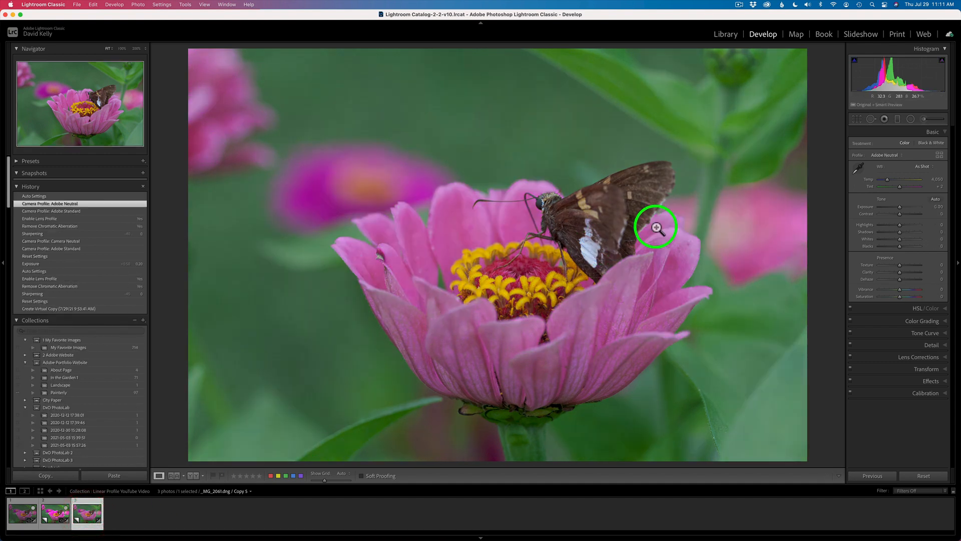
{"action": "left_click", "coordinate": [935, 200]}
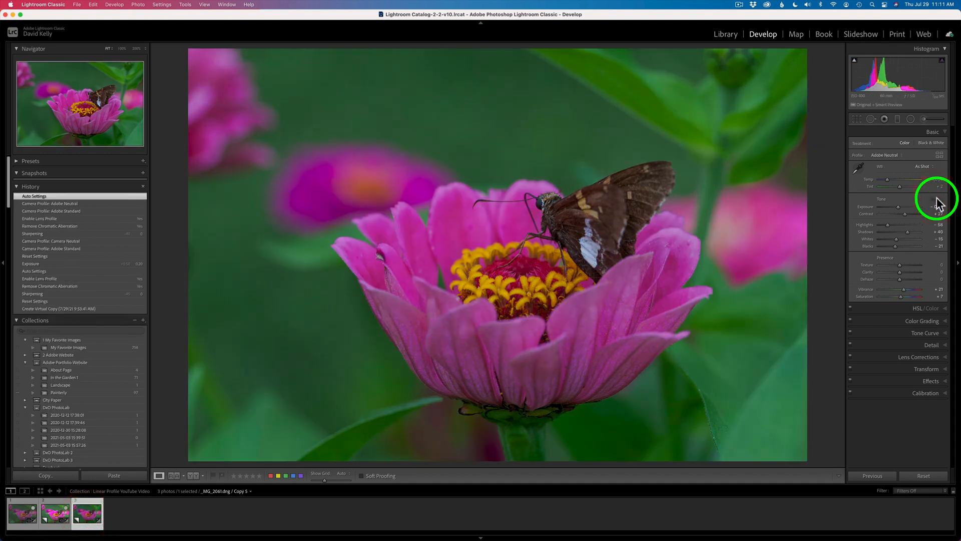
Compare the auto-adjusted linear-profile copy with the Adobe Neutral copy, ending on the linear-profile one
{"action": "left_click", "coordinate": [61, 516]}
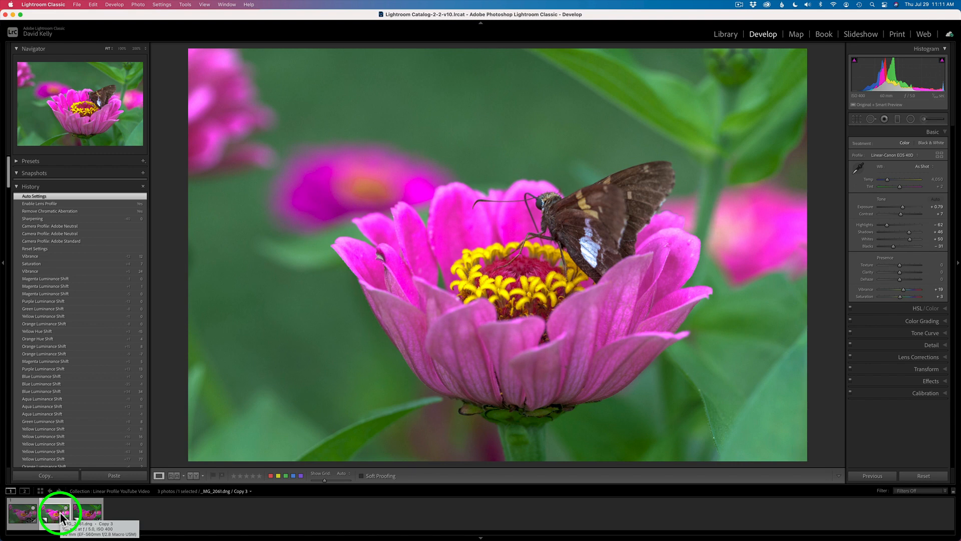
{"action": "left_click", "coordinate": [88, 514]}
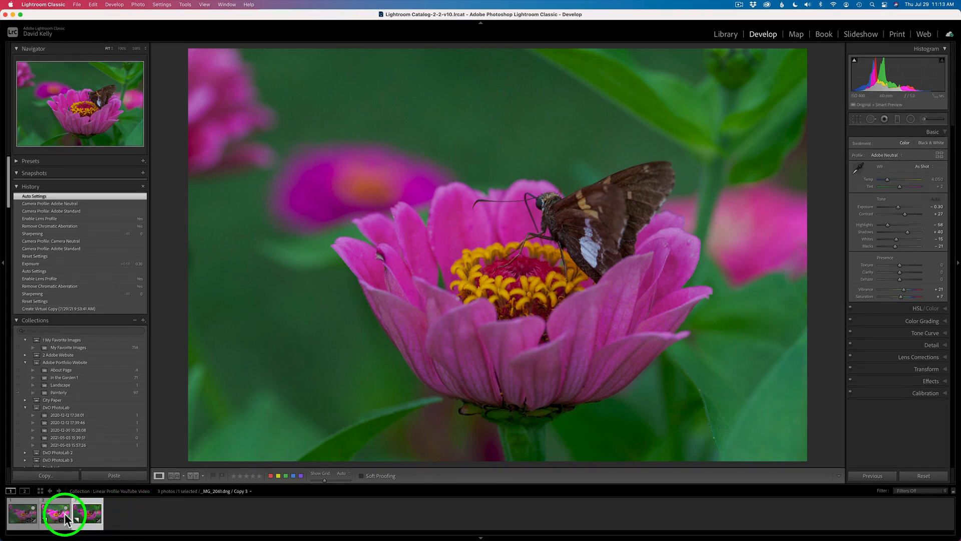
{"action": "left_click", "coordinate": [66, 519]}
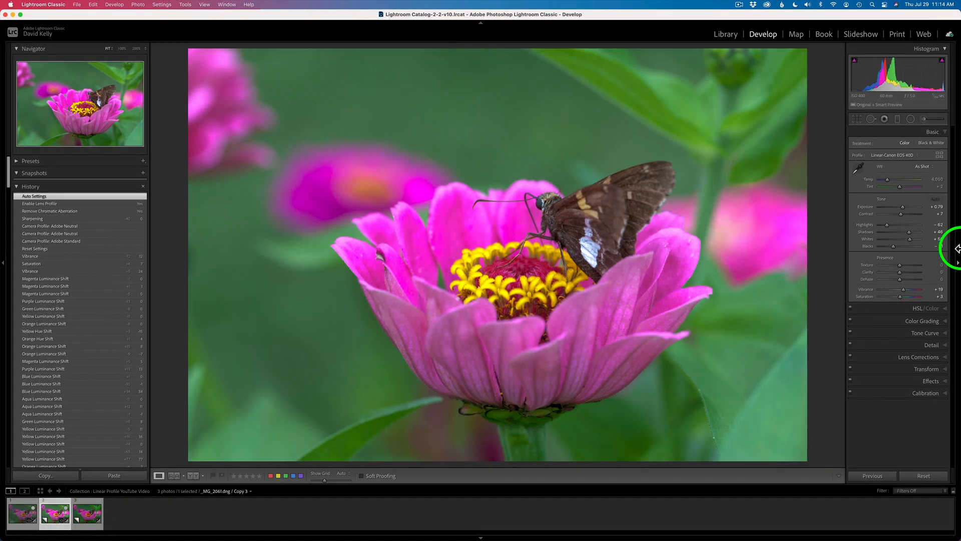
Reduce clipping in the linear-profile copy by setting Whites to +39 and Blacks to −10
{"action": "mouse_move", "coordinate": [945, 66]}
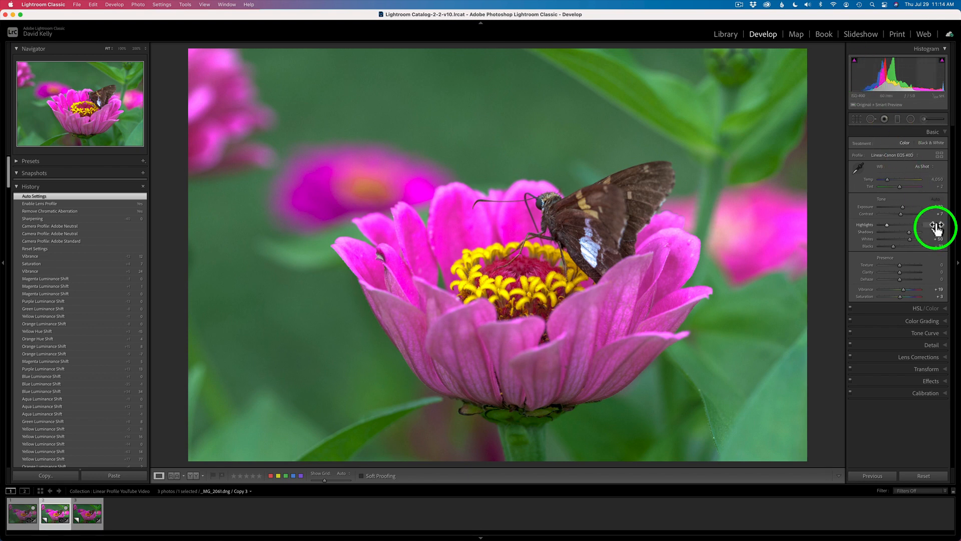
{"action": "left_click_drag", "start_coordinate": [911, 239], "coordinate": [908, 239]}
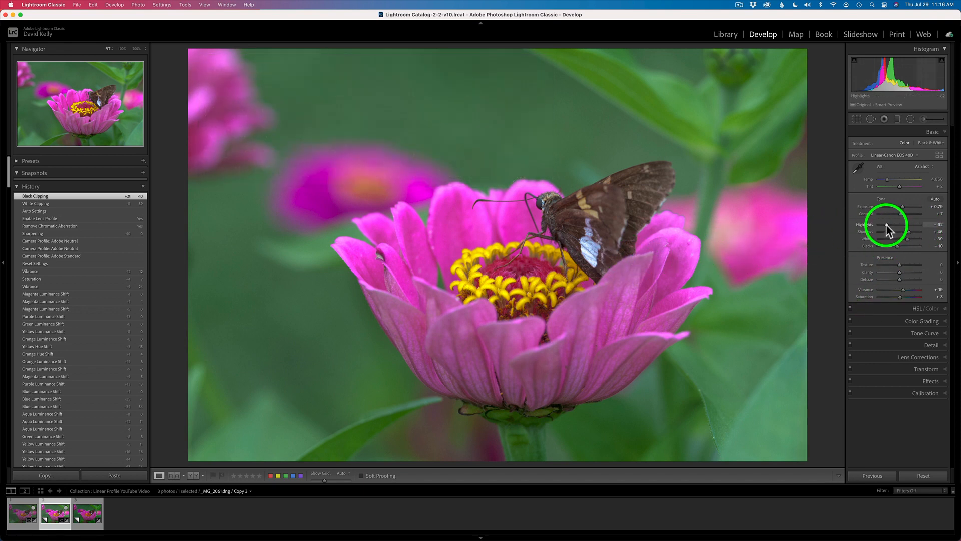
Set Highlights to −86, checking the detail in the butterfly's white wing patch, and set Shadows to +33
{"action": "left_click_drag", "start_coordinate": [888, 230], "coordinate": [884, 227]}
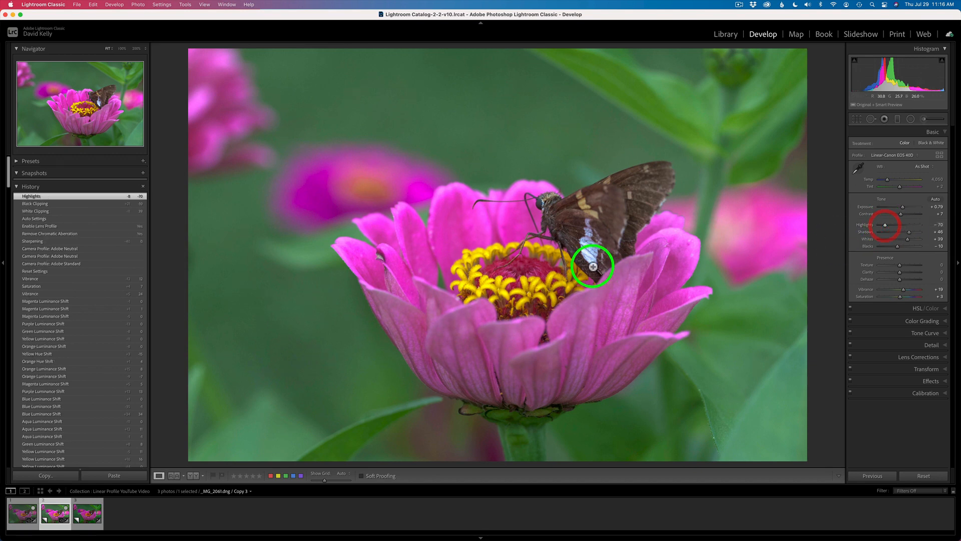
{"action": "left_click", "coordinate": [592, 251]}
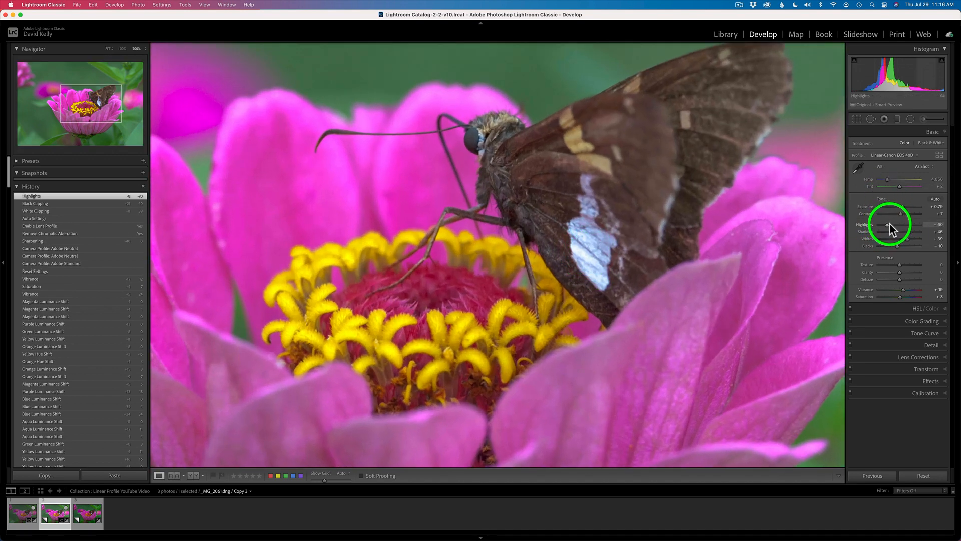
{"action": "left_click_drag", "start_coordinate": [888, 226], "coordinate": [909, 221]}
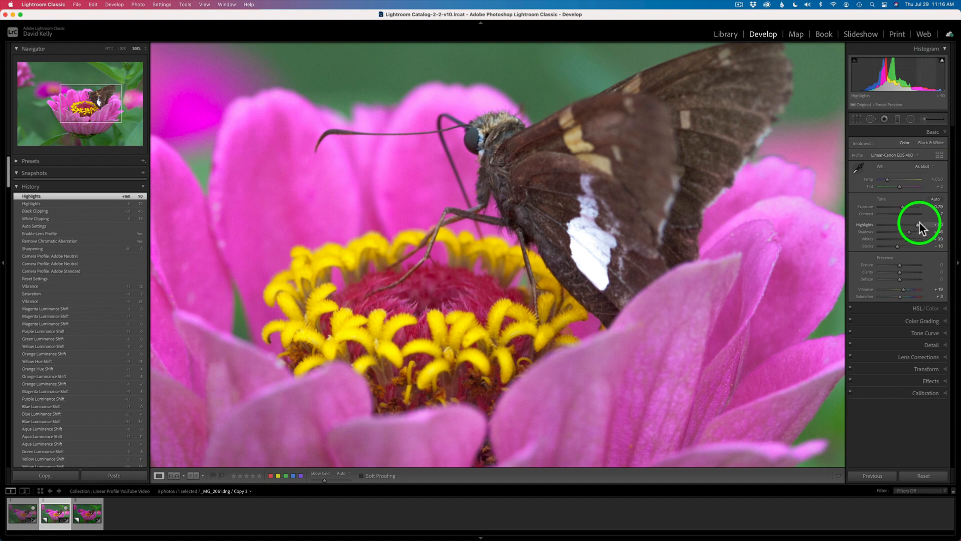
{"action": "left_click_drag", "start_coordinate": [918, 225], "coordinate": [882, 226]}
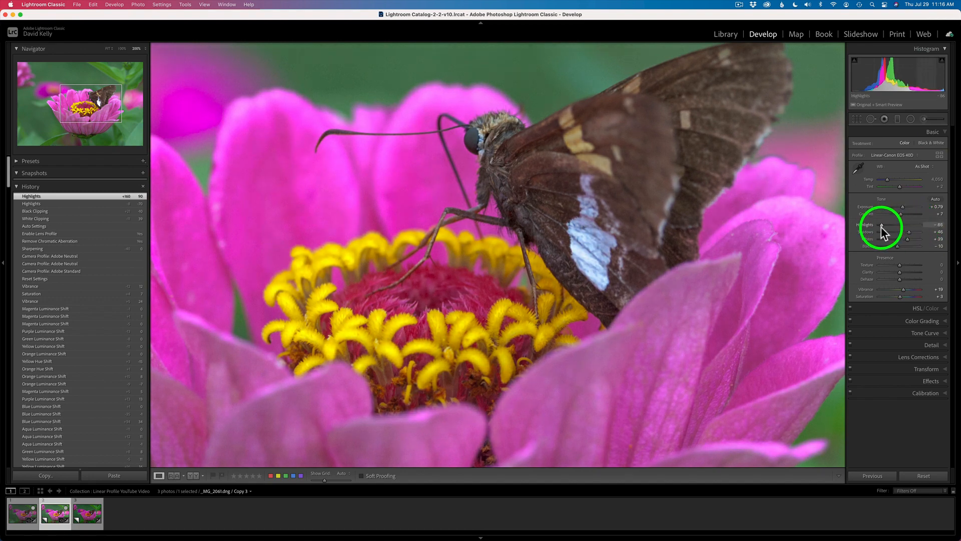
{"action": "left_click", "coordinate": [591, 259]}
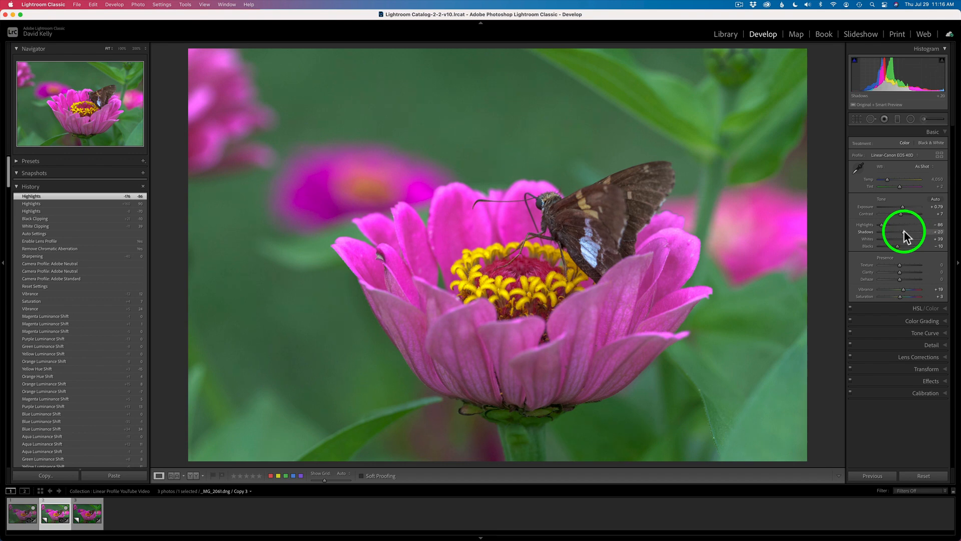
{"action": "mouse_move", "coordinate": [904, 231]}
{"action": "left_mouse_down"}
{"action": "mouse_move", "coordinate": [915, 231]}
{"action": "mouse_move", "coordinate": [901, 231]}
{"action": "left_mouse_up"}
{"action": "left_click_drag", "start_coordinate": [907, 232], "coordinate": [906, 231]}
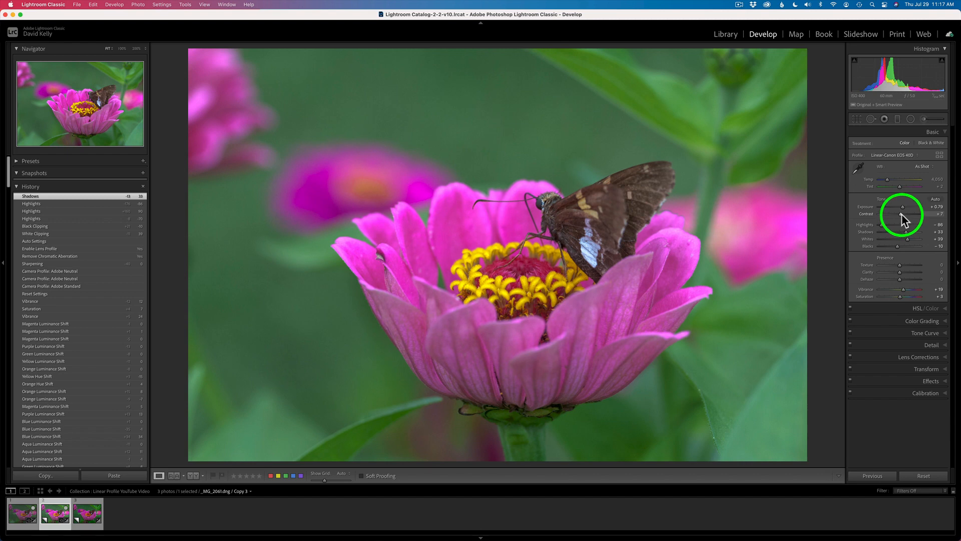
Try stronger contrast on the flower photo and settle on a Contrast of +47
{"action": "left_click_drag", "start_coordinate": [901, 213], "coordinate": [912, 214]}
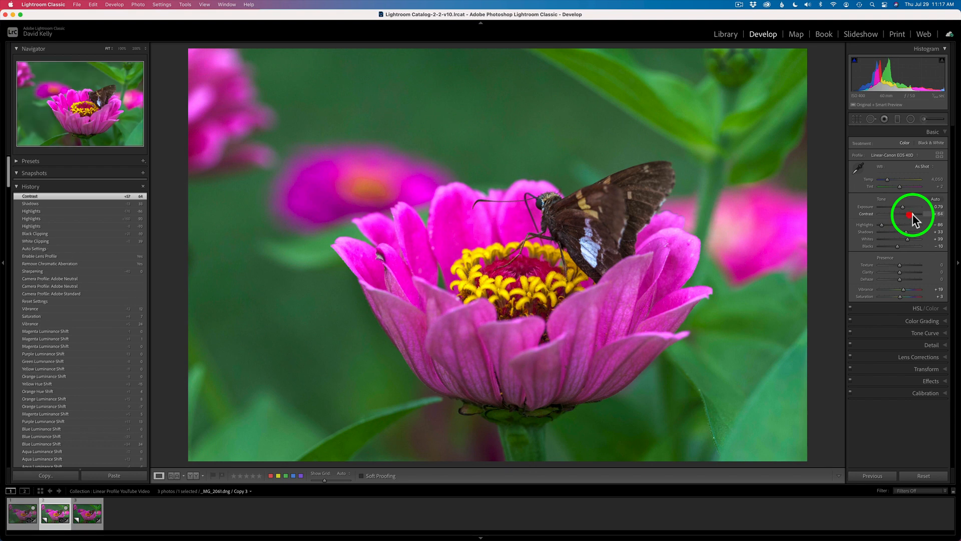
{"action": "mouse_move", "coordinate": [912, 213]}
{"action": "left_mouse_down"}
{"action": "mouse_move", "coordinate": [901, 214]}
{"action": "mouse_move", "coordinate": [916, 214]}
{"action": "left_mouse_up"}
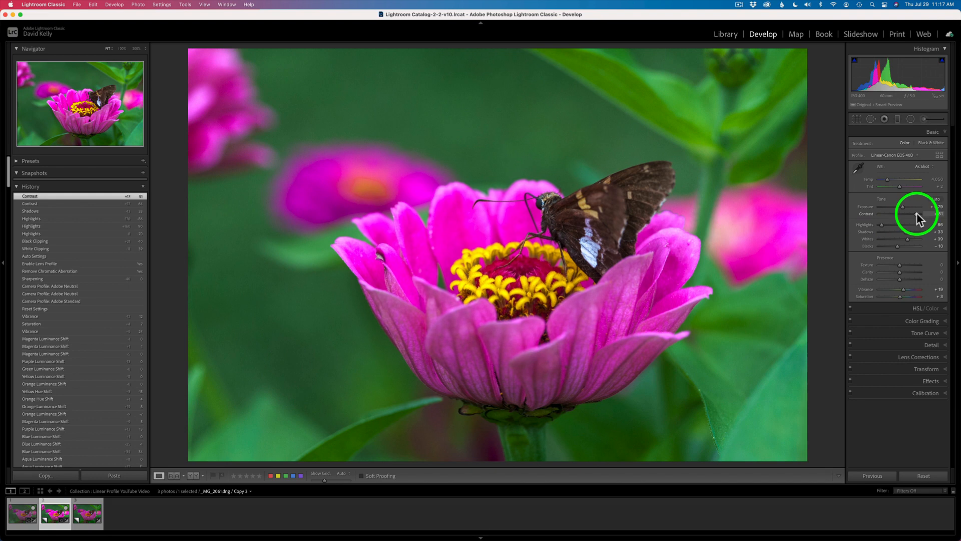
{"action": "left_click_drag", "start_coordinate": [917, 214], "coordinate": [909, 214]}
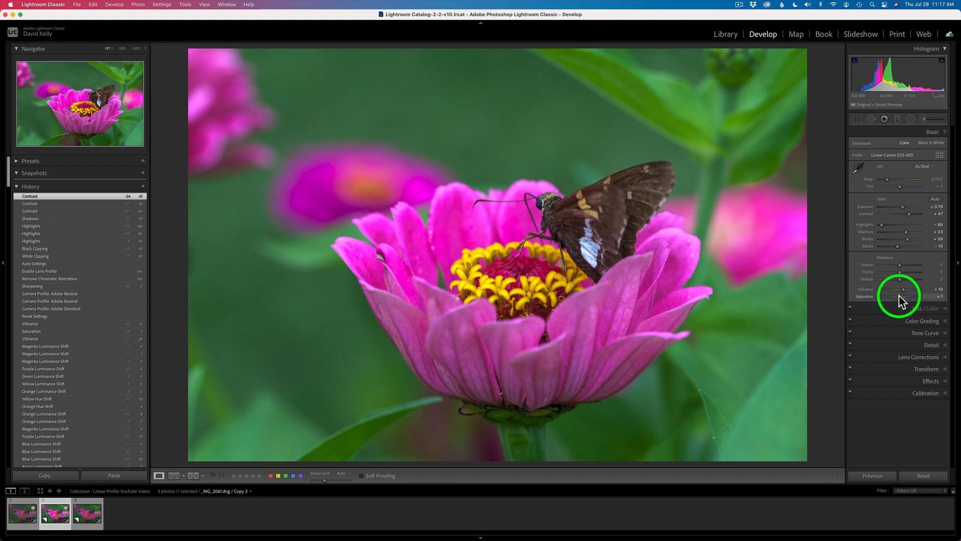
Reduce the photo's Saturation slightly and set Vibrance to +22
{"action": "left_click_drag", "start_coordinate": [899, 294], "coordinate": [903, 288]}
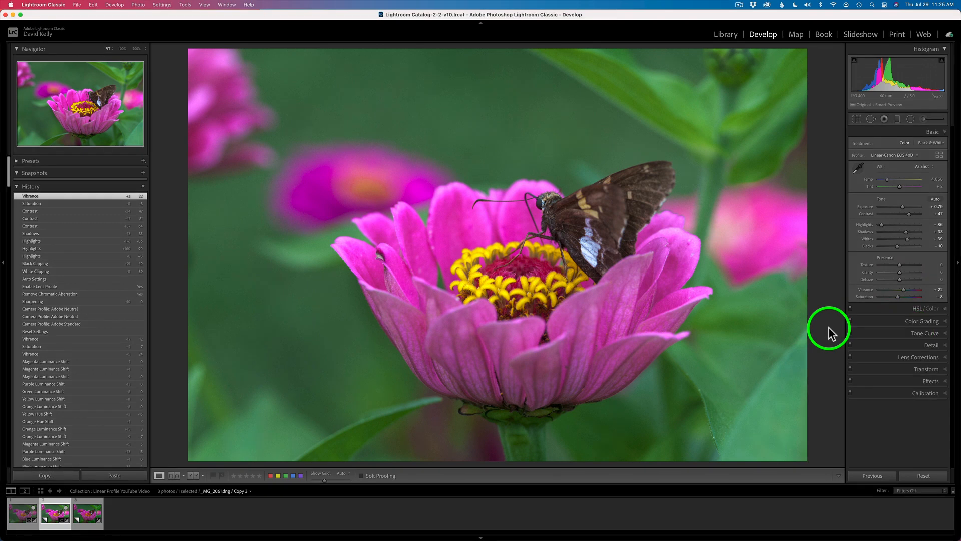
Open the HSL adjustments and test Red Saturation at +100, examining the blurred background flower up close, before lowering it to +42
{"action": "left_click", "coordinate": [919, 306]}
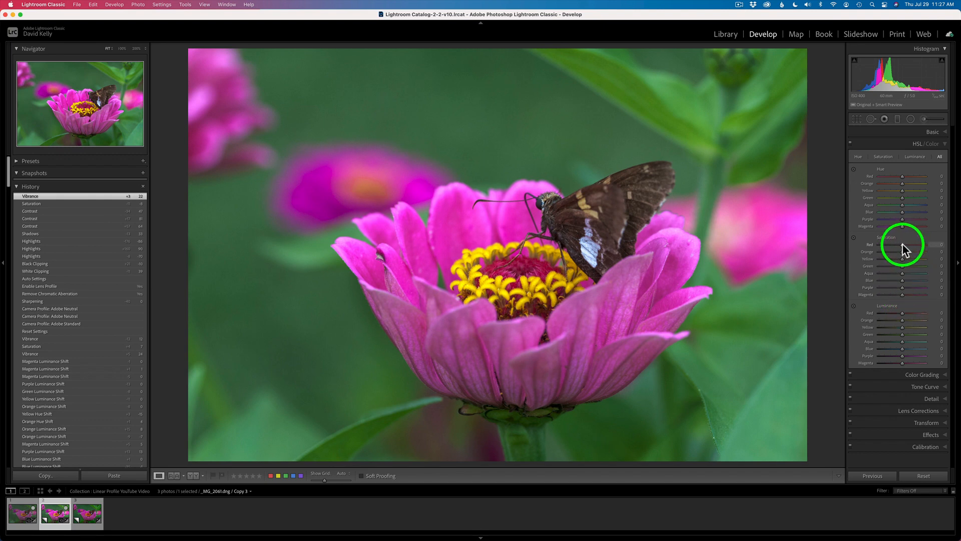
{"action": "left_click_drag", "start_coordinate": [902, 244], "coordinate": [937, 245]}
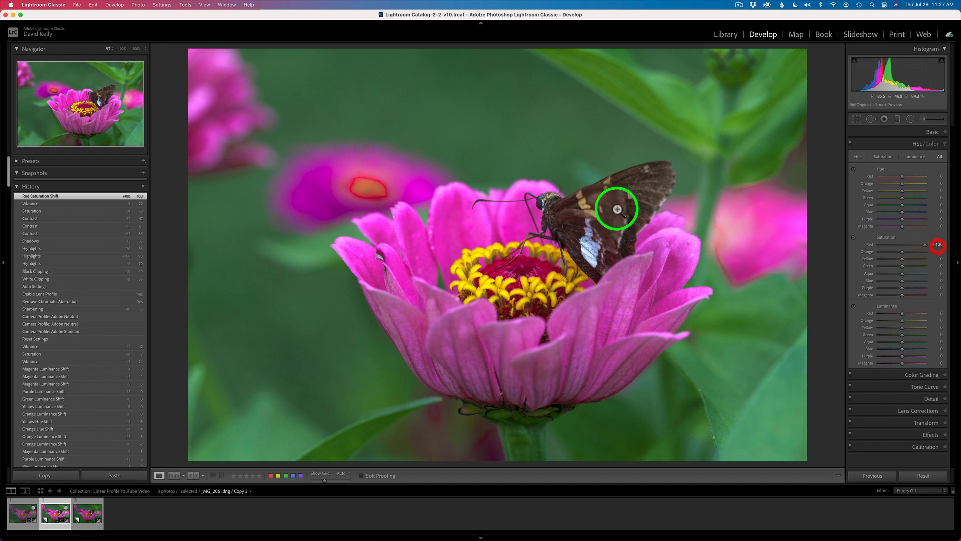
{"action": "left_click", "coordinate": [367, 182]}
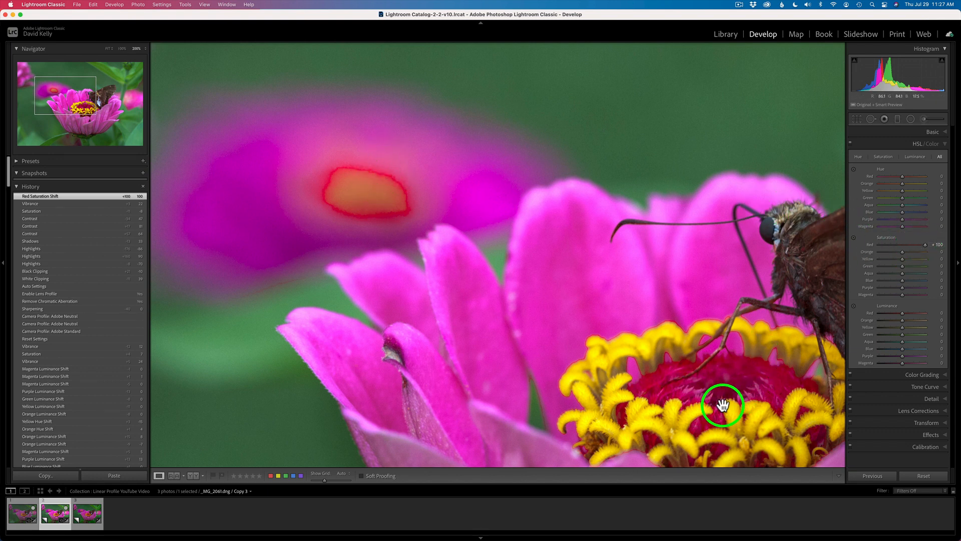
{"action": "left_click_drag", "start_coordinate": [926, 245], "coordinate": [912, 244]}
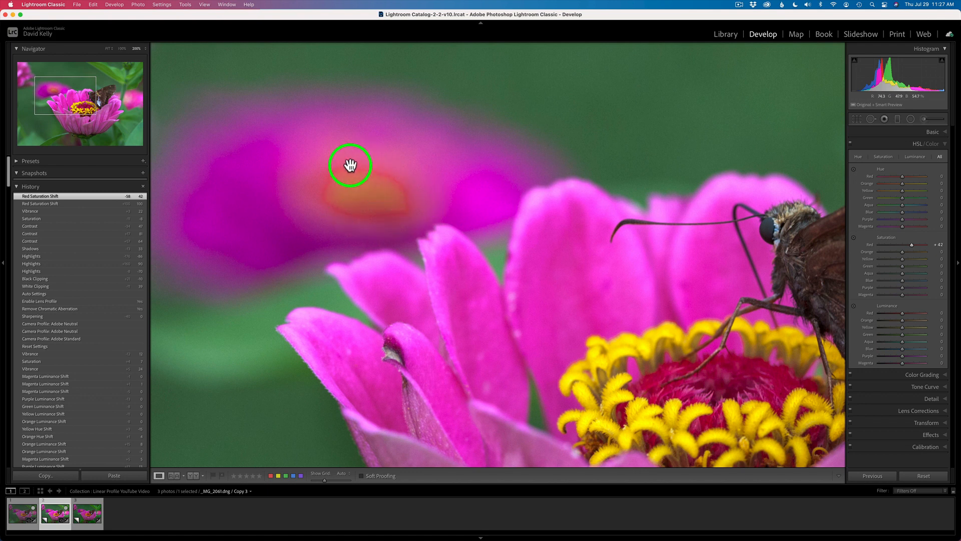
{"action": "left_click", "coordinate": [570, 249]}
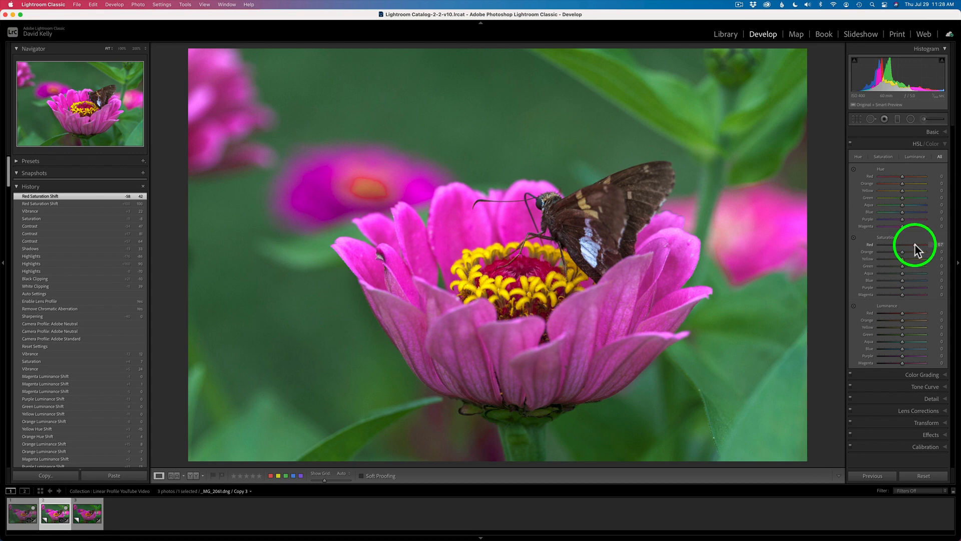
Try Red Saturation at +57, +37 and −7 while comparing the orange center of the blurred background flower
{"action": "left_click_drag", "start_coordinate": [914, 245], "coordinate": [915, 244]}
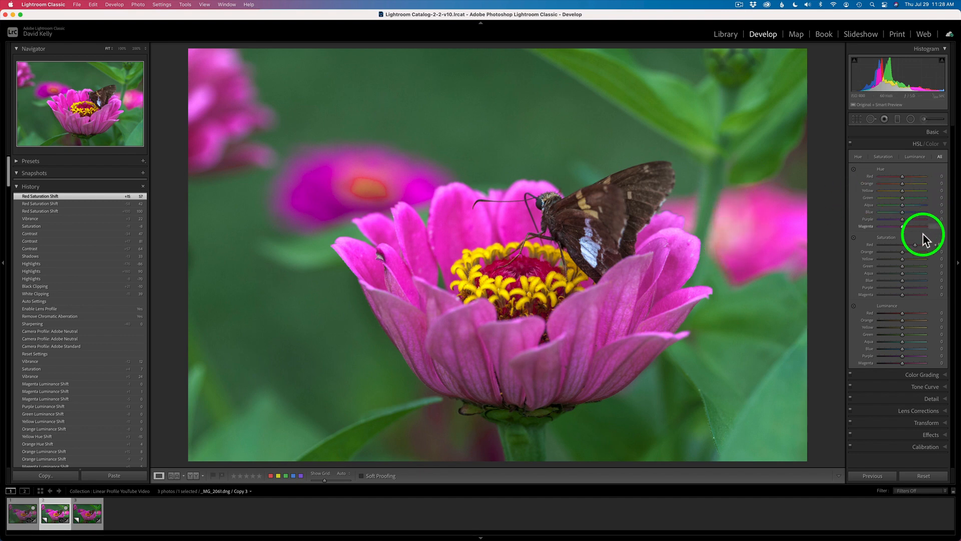
{"action": "left_click_drag", "start_coordinate": [923, 244], "coordinate": [927, 245]}
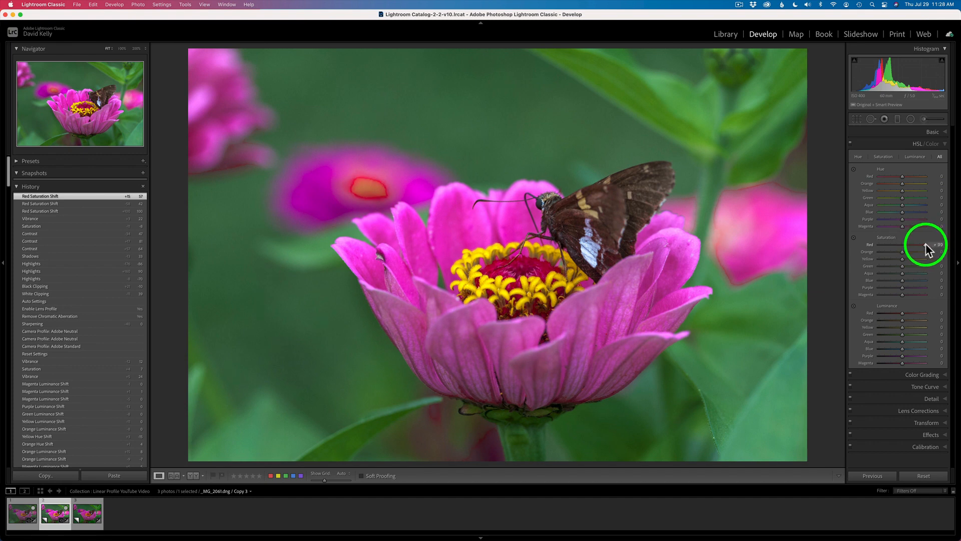
{"action": "left_click_drag", "start_coordinate": [912, 242], "coordinate": [911, 244]}
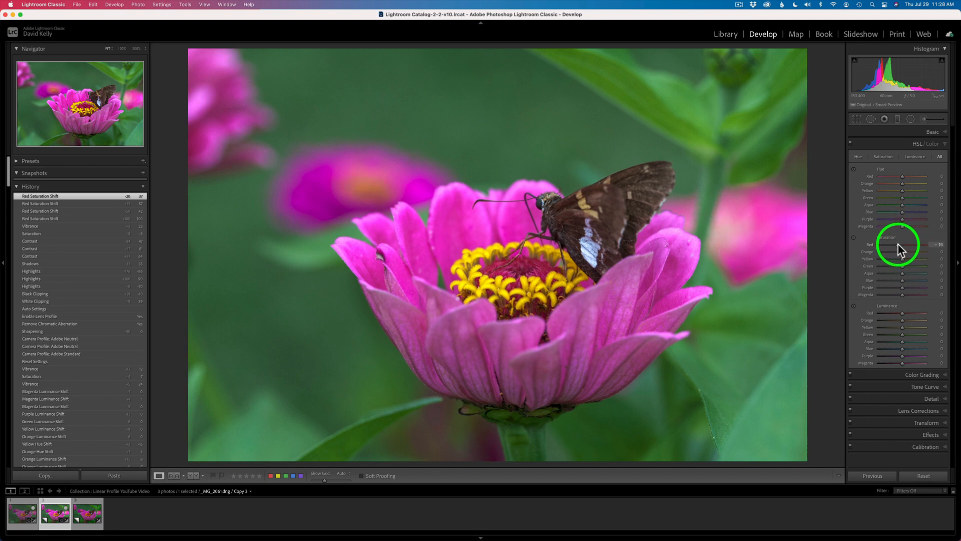
{"action": "left_click_drag", "start_coordinate": [897, 243], "coordinate": [902, 242]}
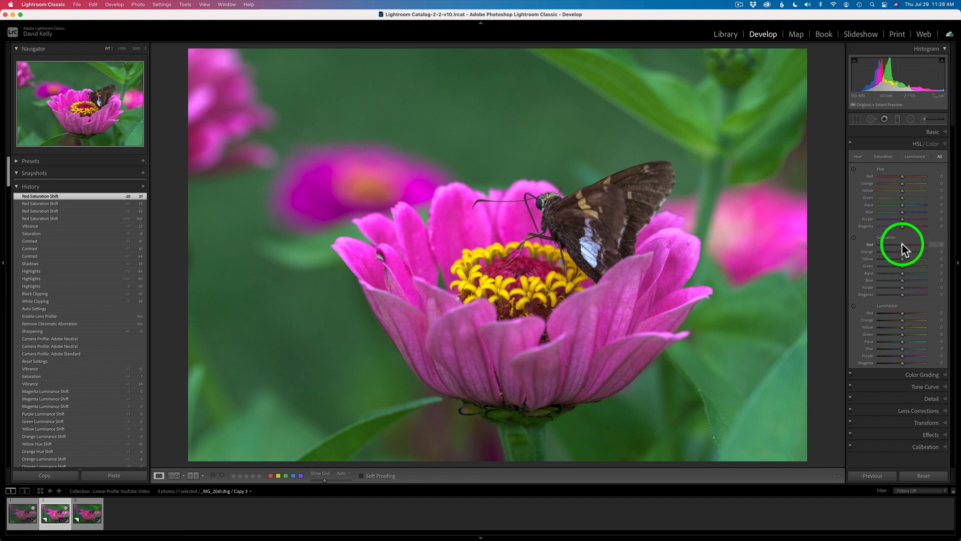
{"action": "left_click_drag", "start_coordinate": [902, 245], "coordinate": [900, 244]}
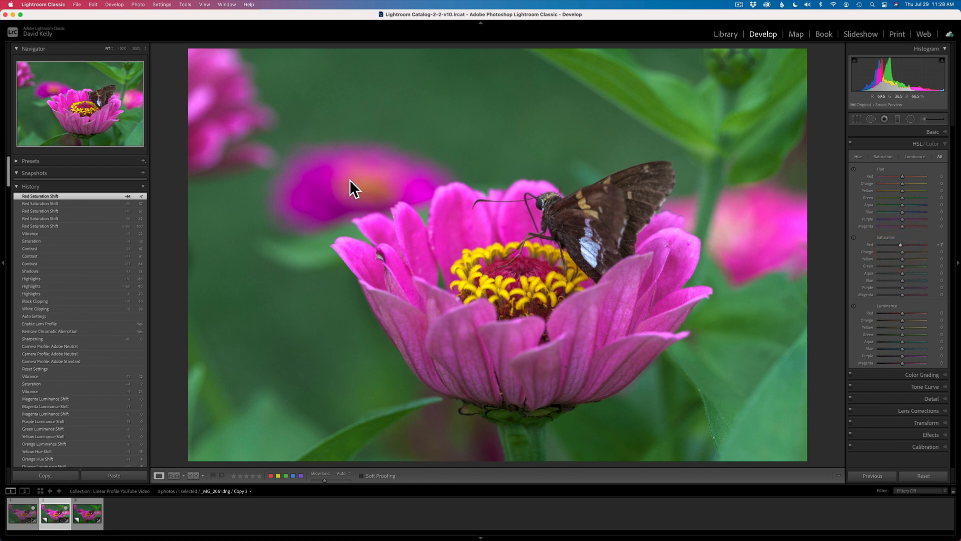
Reset Red Saturation and reduce it to −16, checking the blurred background flower up close
{"action": "left_click", "coordinate": [366, 184]}
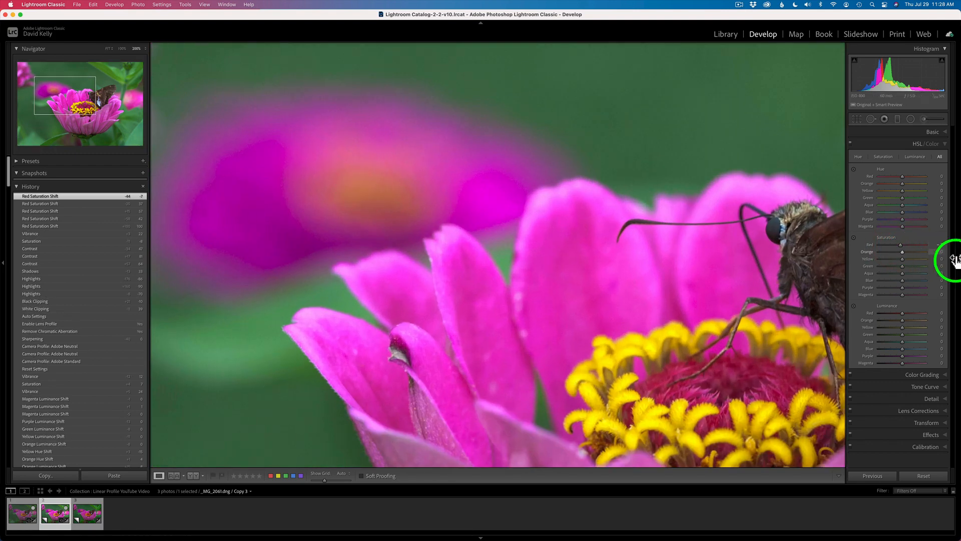
{"action": "left_click", "coordinate": [903, 247]}
{"action": "double_click", "coordinate": [869, 244]}
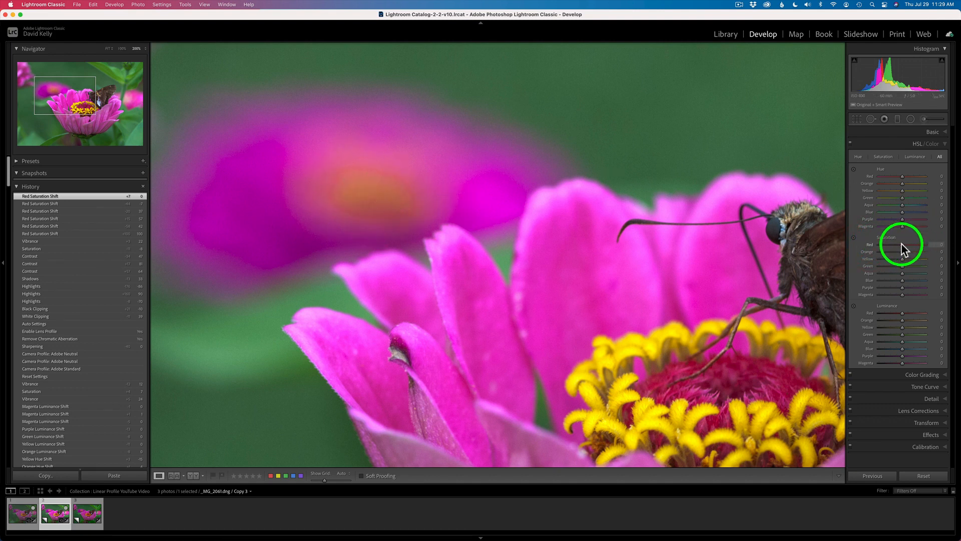
{"action": "left_click_drag", "start_coordinate": [902, 245], "coordinate": [896, 247]}
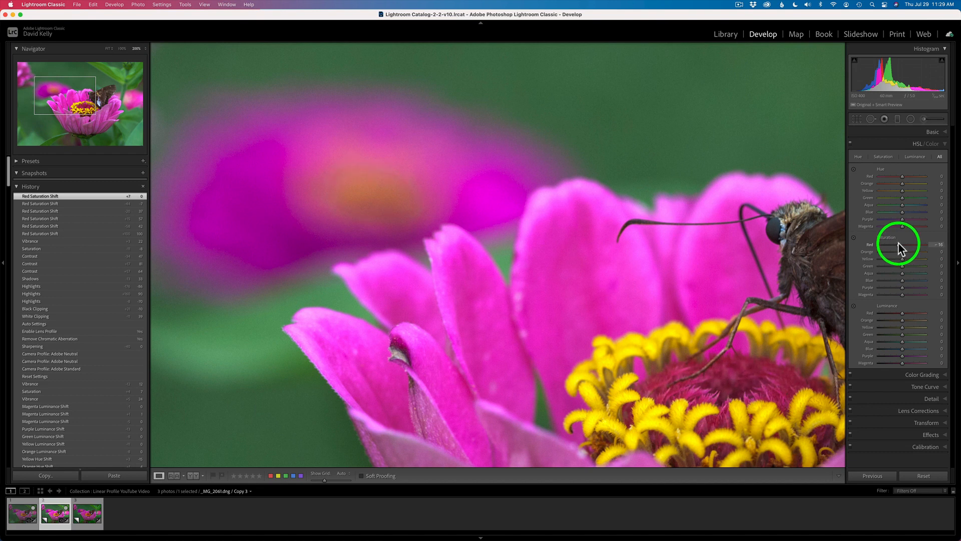
{"action": "left_click_drag", "start_coordinate": [899, 242], "coordinate": [898, 242]}
{"action": "left_click", "coordinate": [526, 189]}
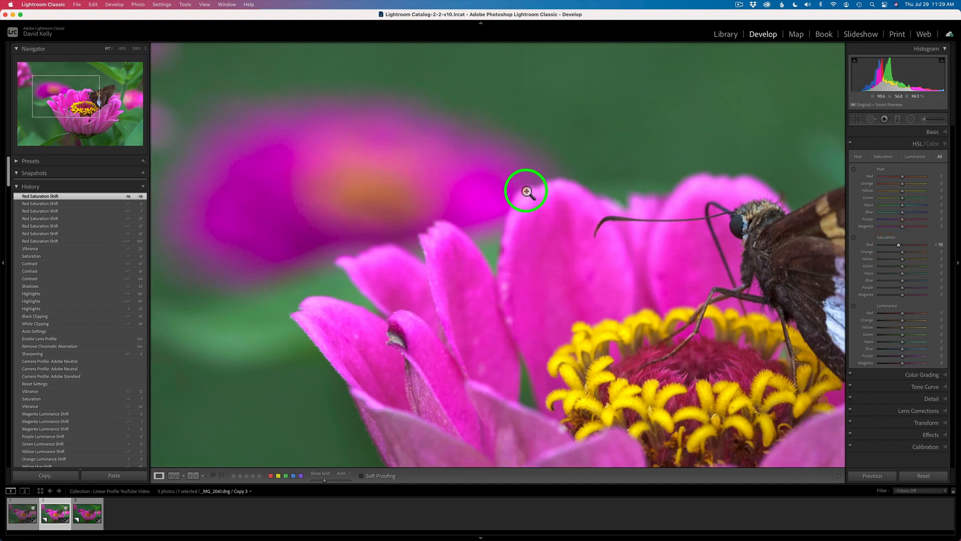
{"action": "left_click", "coordinate": [527, 191]}
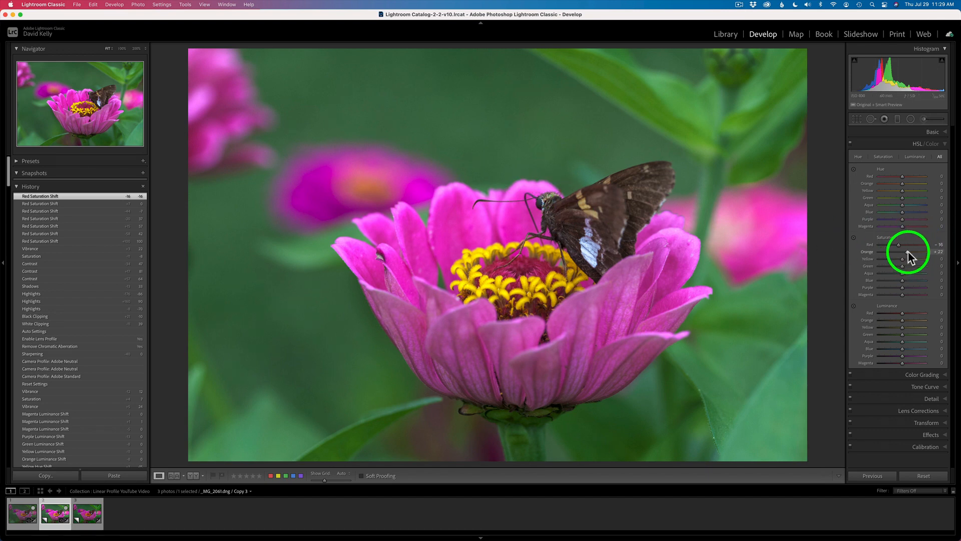
Test Orange Saturation at +100, inspect the background beneath the main flower, and settle on +46
{"action": "mouse_move", "coordinate": [930, 252]}
{"action": "left_mouse_down"}
{"action": "mouse_move", "coordinate": [910, 254]}
{"action": "mouse_move", "coordinate": [947, 253]}
{"action": "left_mouse_up"}
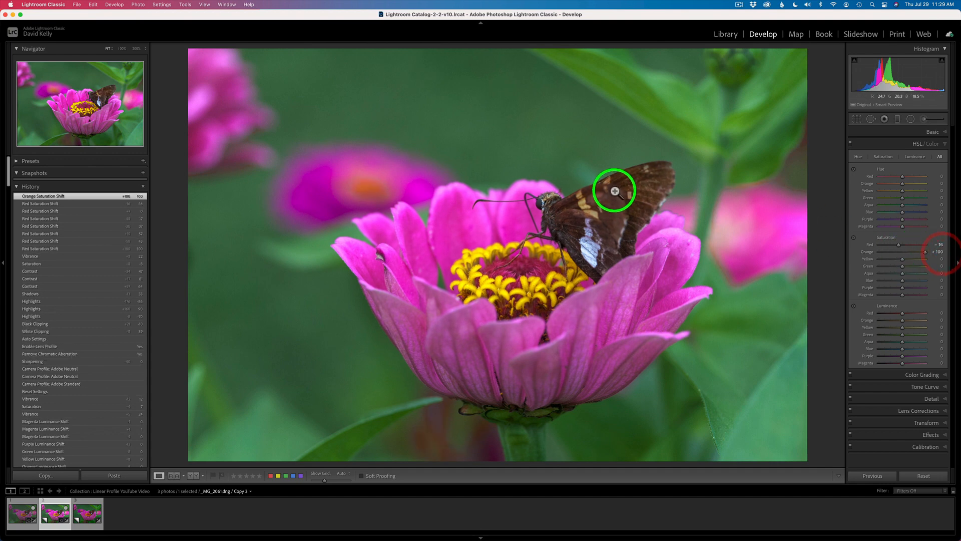
{"action": "left_click", "coordinate": [443, 430]}
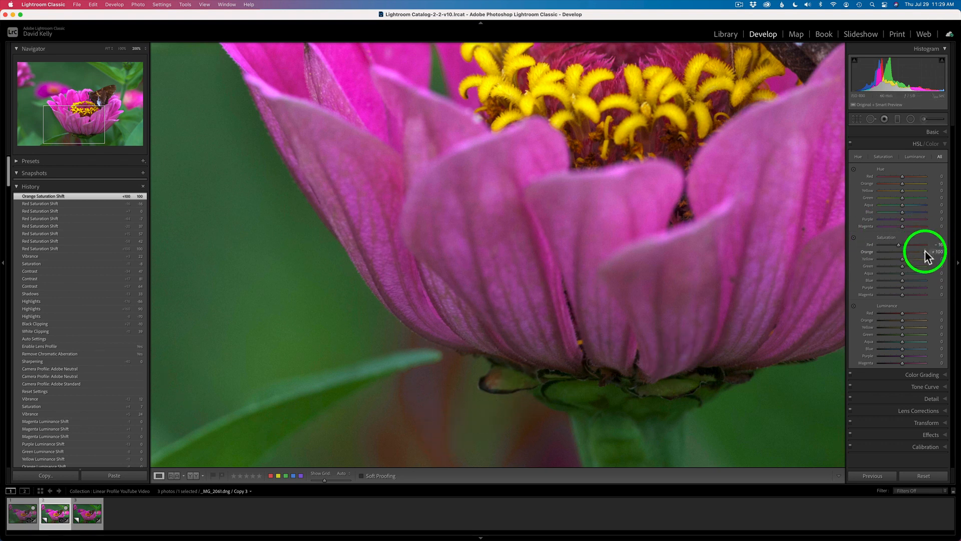
{"action": "left_click_drag", "start_coordinate": [925, 251], "coordinate": [912, 251]}
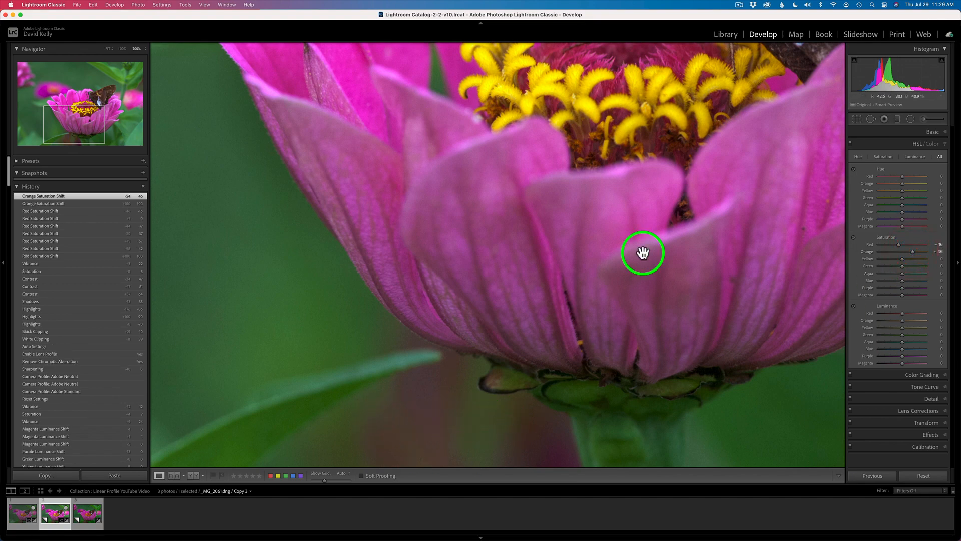
{"action": "left_click", "coordinate": [611, 189]}
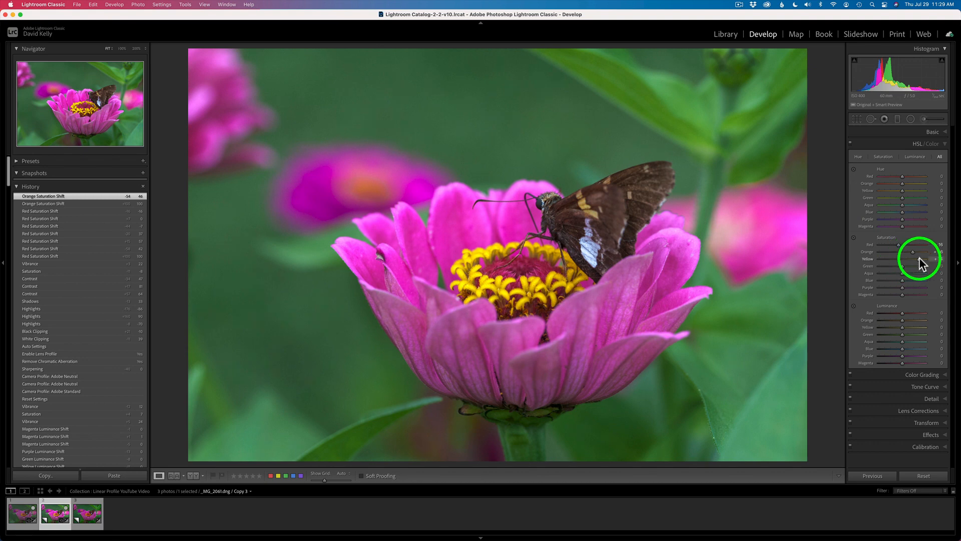
Test Yellow Saturation at +100, examine the area around the flower's stem, and settle on +24
{"action": "left_click_drag", "start_coordinate": [920, 259], "coordinate": [955, 265]}
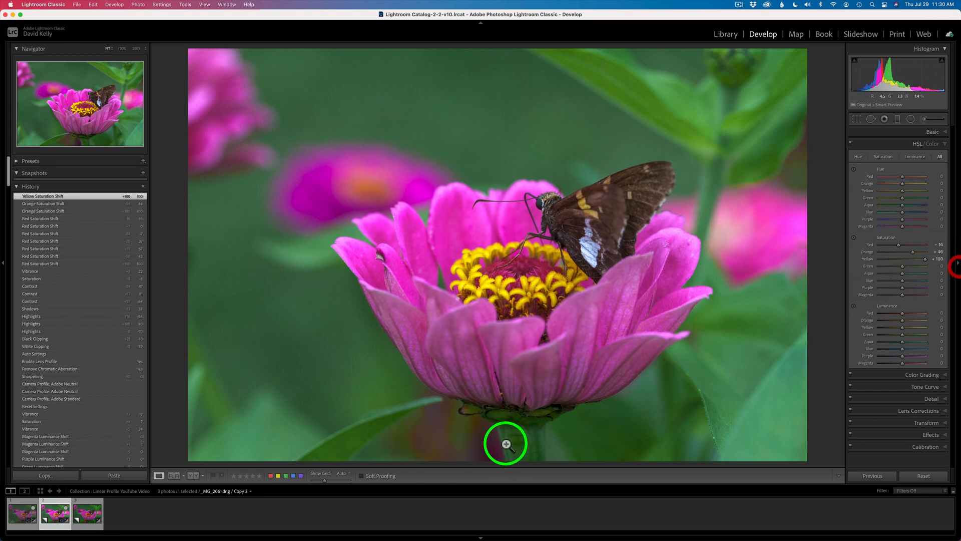
{"action": "left_click", "coordinate": [451, 436]}
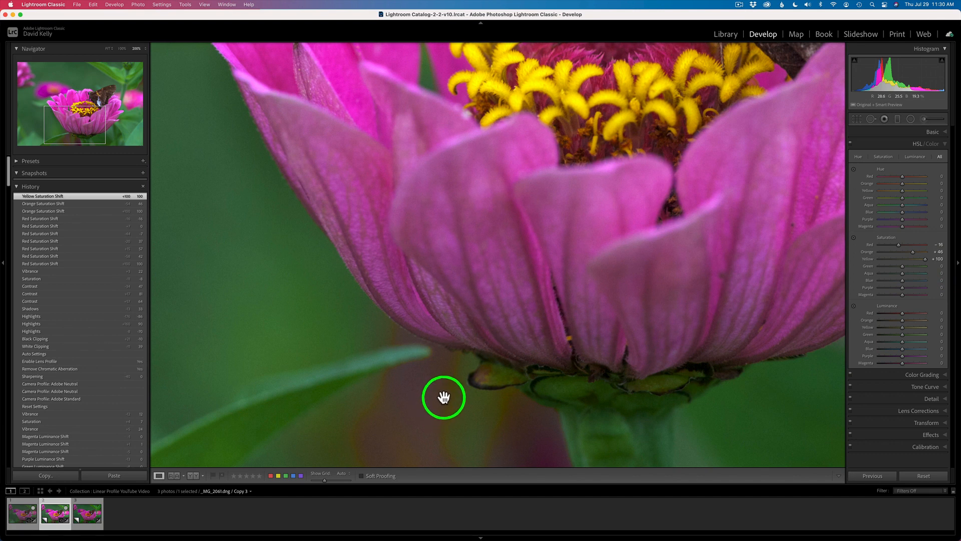
{"action": "left_click_drag", "start_coordinate": [563, 279], "coordinate": [564, 257]}
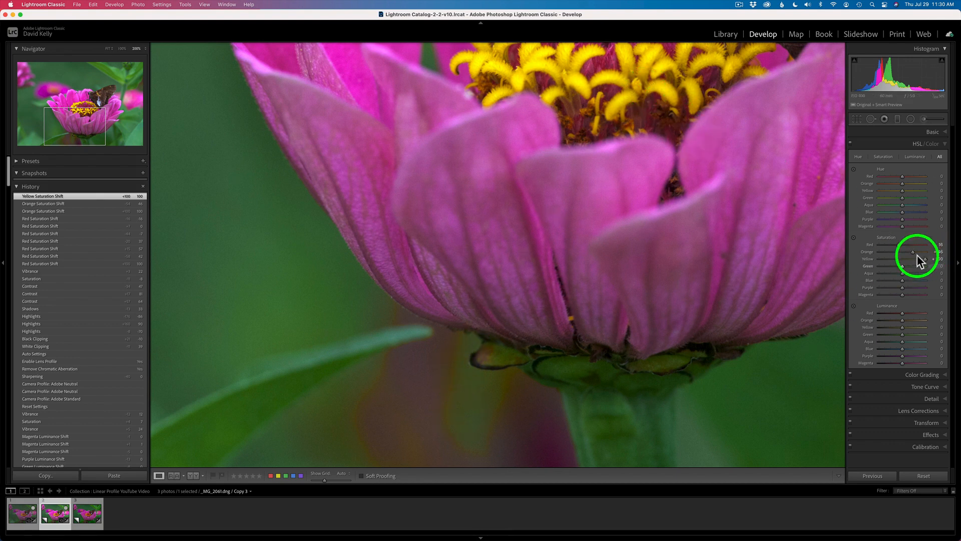
{"action": "left_click_drag", "start_coordinate": [924, 257], "coordinate": [908, 256]}
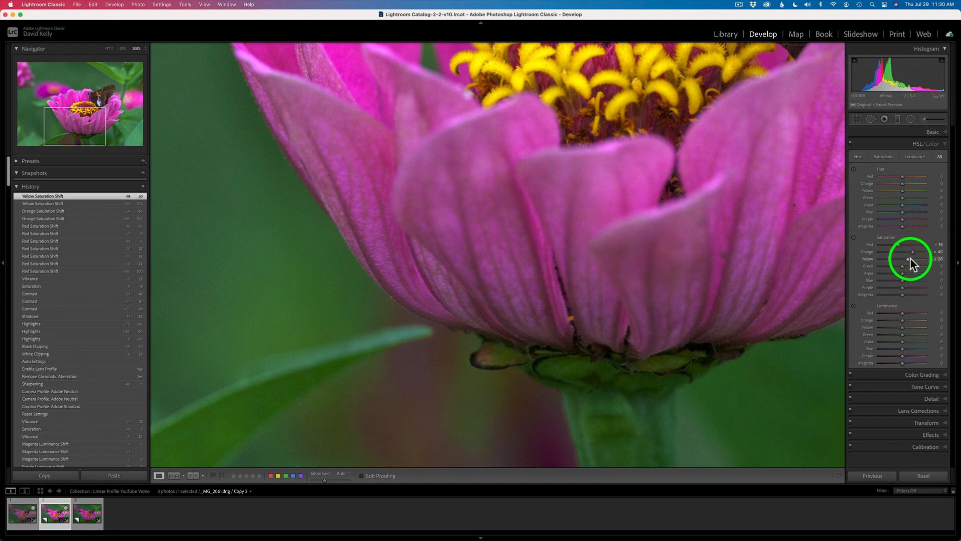
{"action": "left_click_drag", "start_coordinate": [907, 258], "coordinate": [905, 257]}
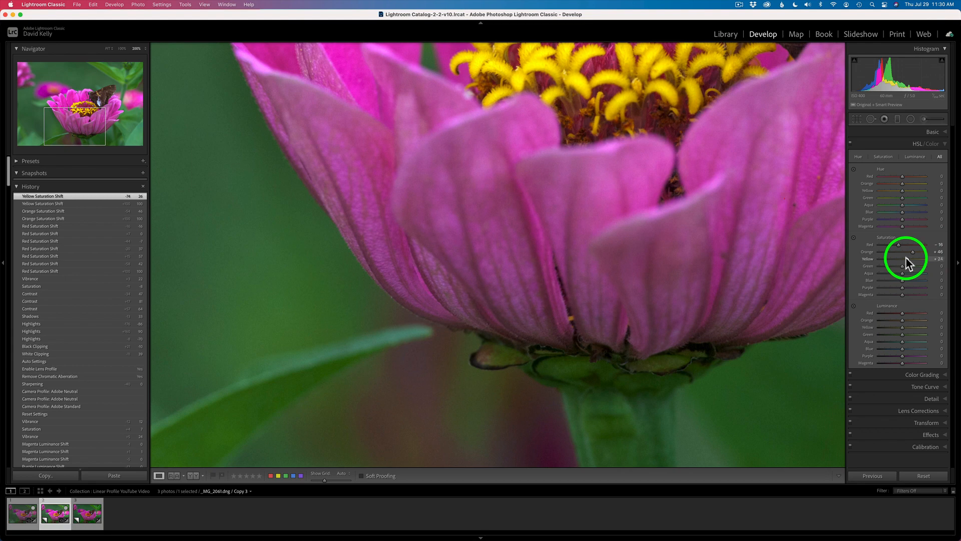
{"action": "left_click", "coordinate": [629, 122]}
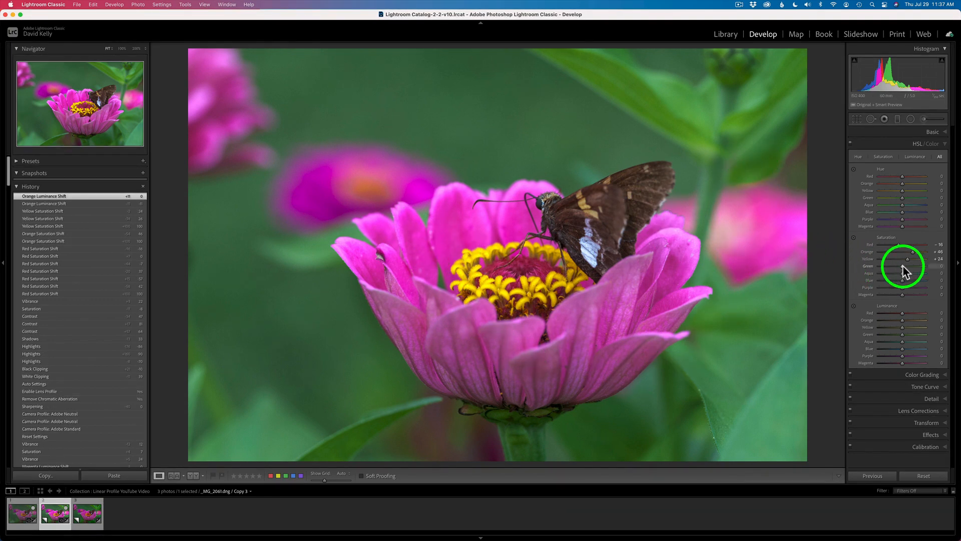
Set Green Saturation to +12, and try Aqua Saturation at −60 before settling on −30
{"action": "mouse_move", "coordinate": [902, 266]}
{"action": "left_mouse_down"}
{"action": "mouse_move", "coordinate": [918, 266]}
{"action": "mouse_move", "coordinate": [906, 266]}
{"action": "left_mouse_up"}
{"action": "left_click_drag", "start_coordinate": [905, 266], "coordinate": [906, 268]}
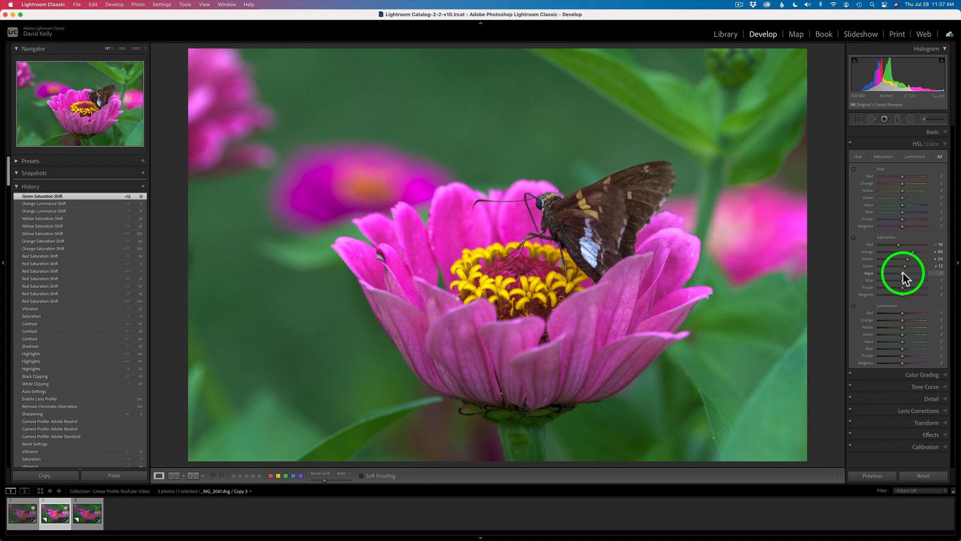
{"action": "mouse_move", "coordinate": [902, 274]}
{"action": "left_mouse_down"}
{"action": "mouse_move", "coordinate": [951, 278]}
{"action": "mouse_move", "coordinate": [726, 271]}
{"action": "mouse_move", "coordinate": [951, 279]}
{"action": "mouse_move", "coordinate": [869, 279]}
{"action": "mouse_move", "coordinate": [892, 287]}
{"action": "left_mouse_up"}
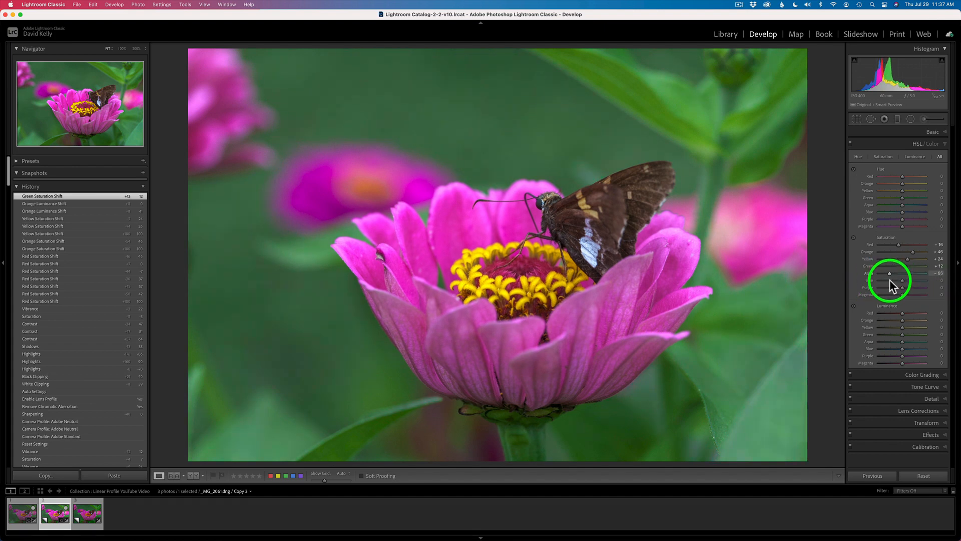
{"action": "left_click_drag", "start_coordinate": [890, 281], "coordinate": [886, 280]}
{"action": "left_click_drag", "start_coordinate": [888, 280], "coordinate": [888, 279]}
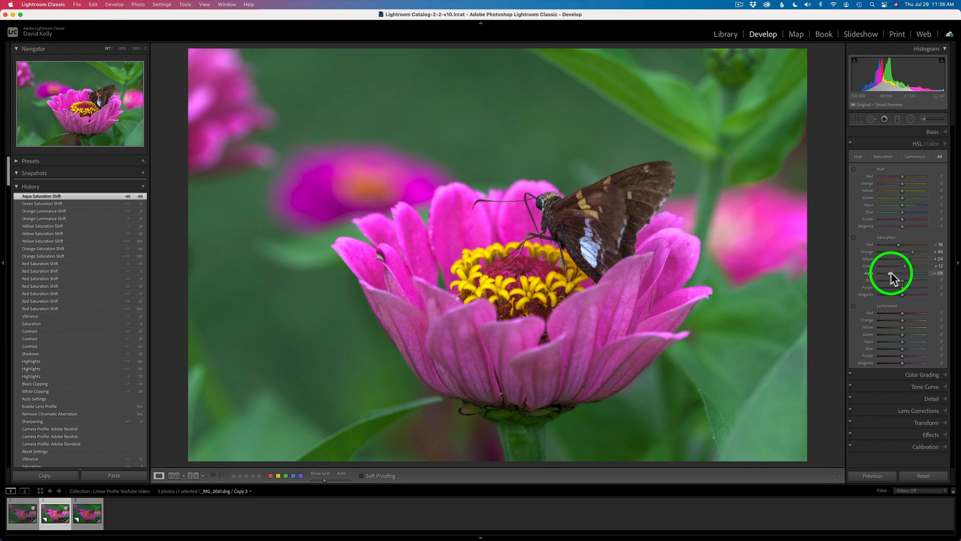
{"action": "left_click_drag", "start_coordinate": [891, 274], "coordinate": [896, 272]}
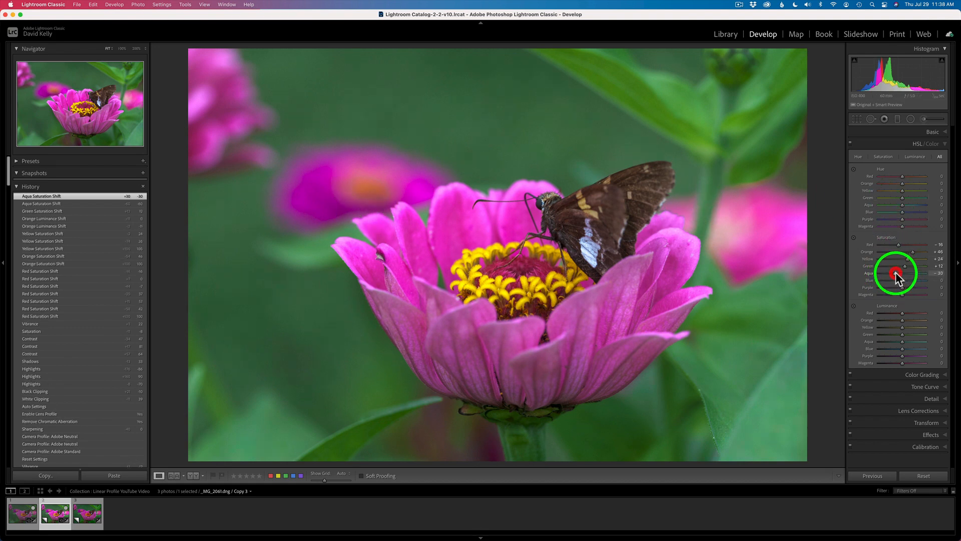
{"action": "left_click", "coordinate": [899, 282]}
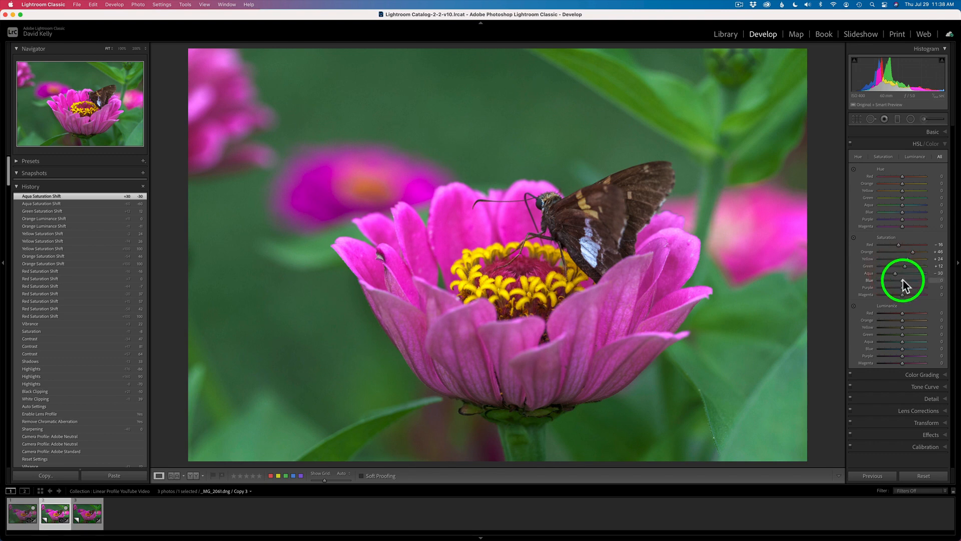
Test Blue Saturation at +100 on the butterfly's wing patch and settle on −37
{"action": "left_click_drag", "start_coordinate": [903, 280], "coordinate": [956, 281]}
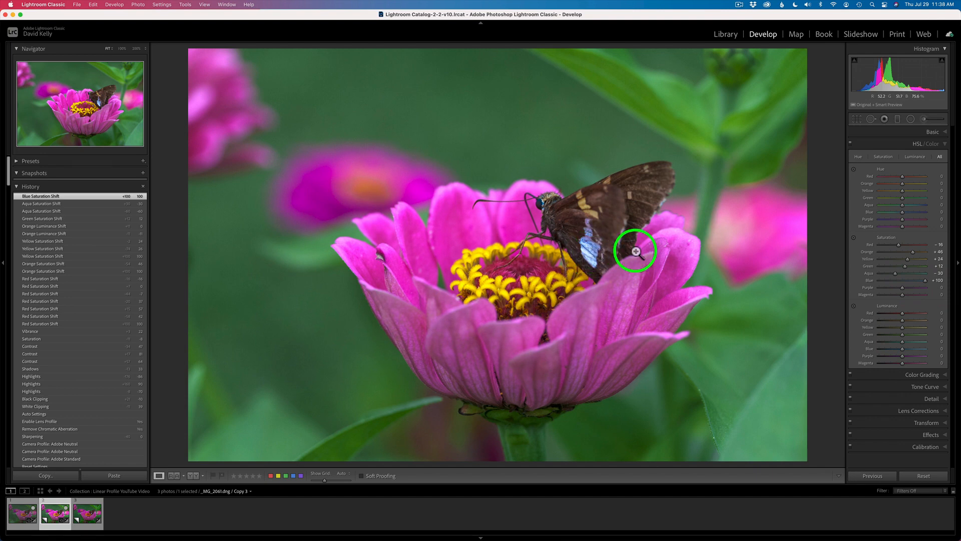
{"action": "left_click_drag", "start_coordinate": [926, 280], "coordinate": [907, 281]}
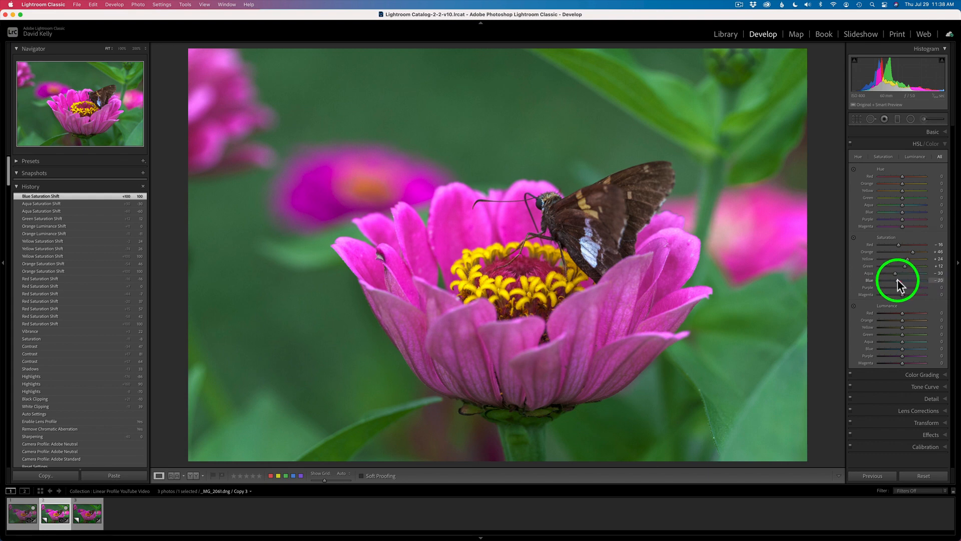
{"action": "left_click_drag", "start_coordinate": [897, 285], "coordinate": [897, 283]}
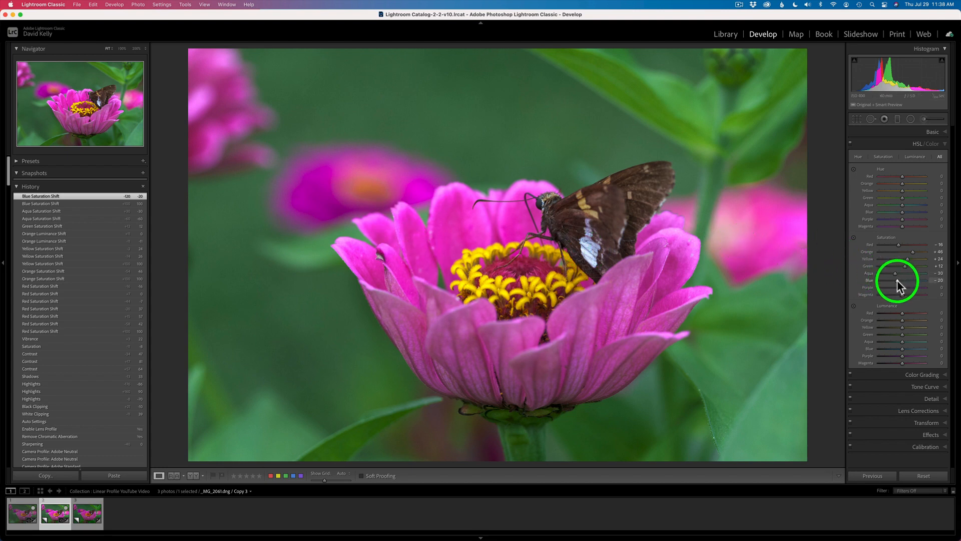
{"action": "left_click_drag", "start_coordinate": [897, 280], "coordinate": [894, 279]}
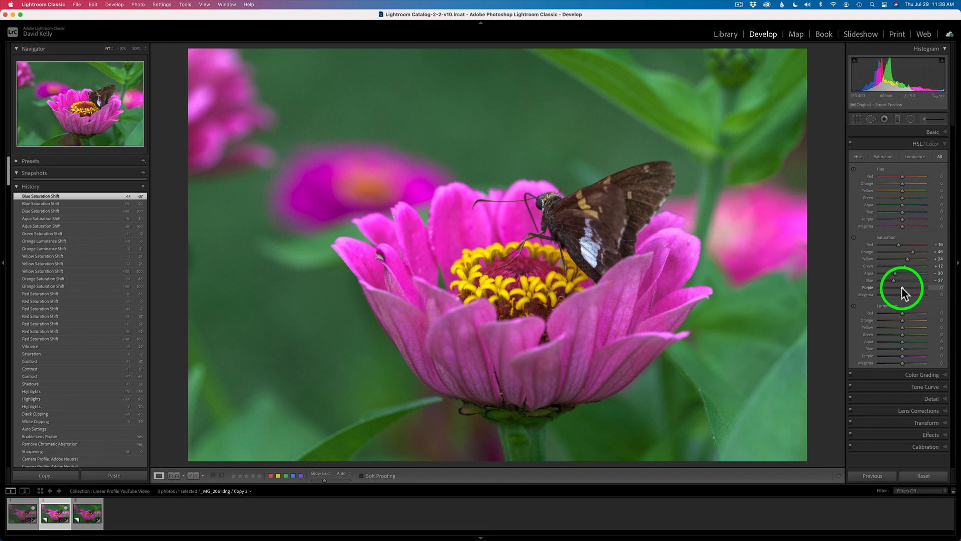
Test Purple Saturation at +100 on the petals and settle on +8
{"action": "left_click_drag", "start_coordinate": [902, 287], "coordinate": [945, 297]}
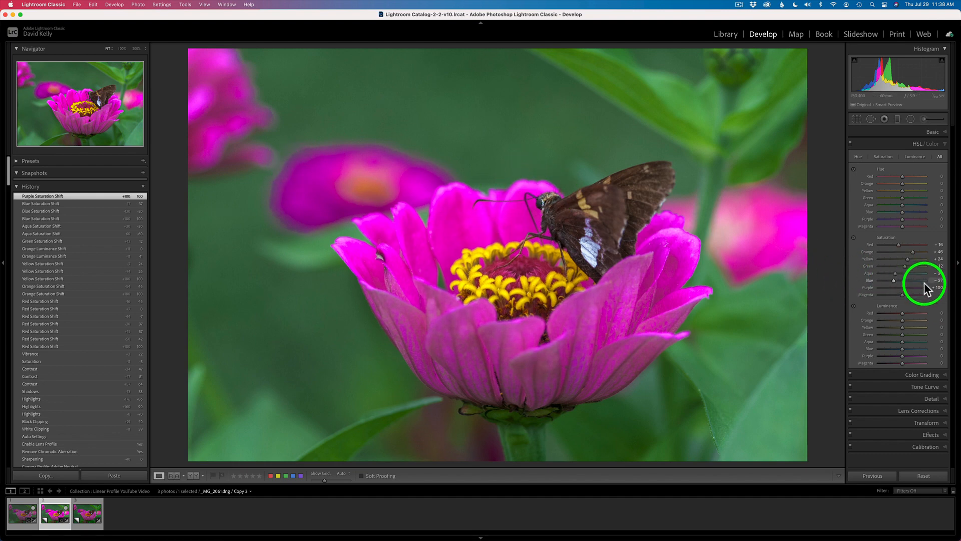
{"action": "left_click_drag", "start_coordinate": [925, 287], "coordinate": [906, 287]}
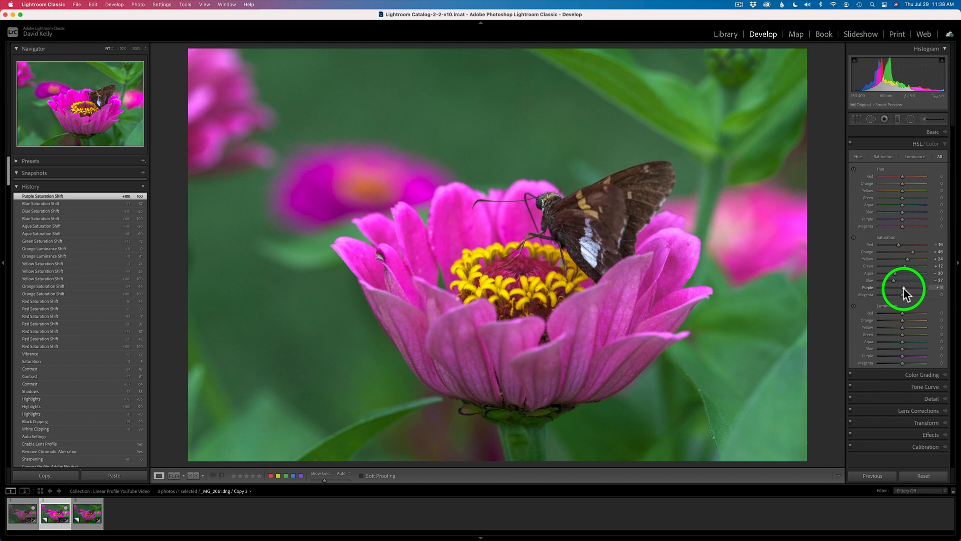
{"action": "left_click_drag", "start_coordinate": [904, 288], "coordinate": [903, 288]}
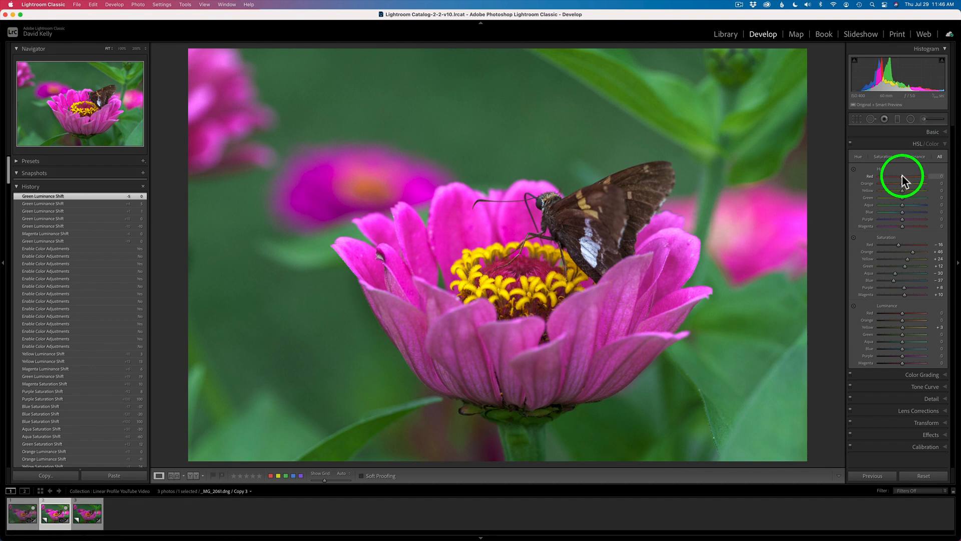
Test negative Red Hue shifts such as −28 and −42, resetting after each, and settle on +10
{"action": "mouse_move", "coordinate": [910, 175]}
{"action": "left_mouse_down"}
{"action": "mouse_move", "coordinate": [897, 176]}
{"action": "mouse_move", "coordinate": [919, 177]}
{"action": "mouse_move", "coordinate": [896, 176]}
{"action": "left_mouse_up"}
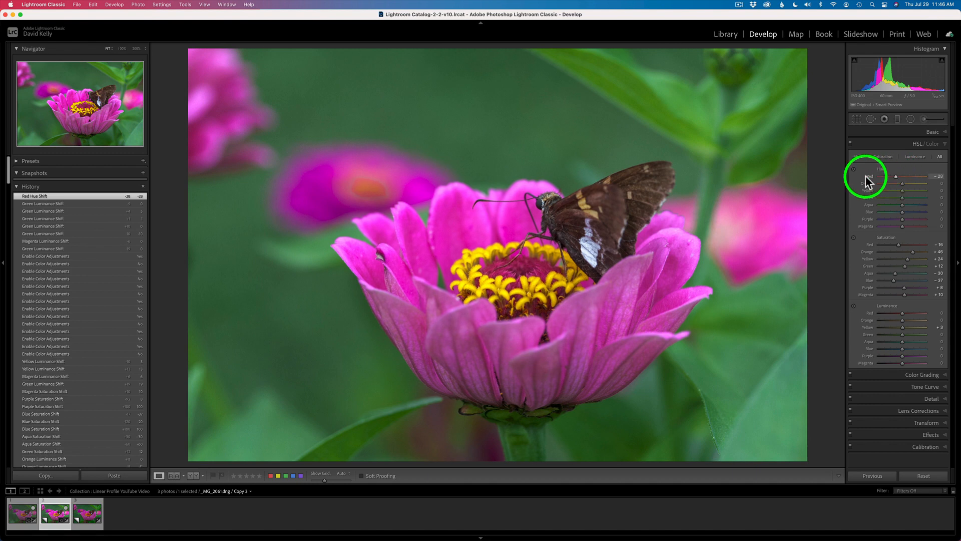
{"action": "double_click", "coordinate": [871, 176]}
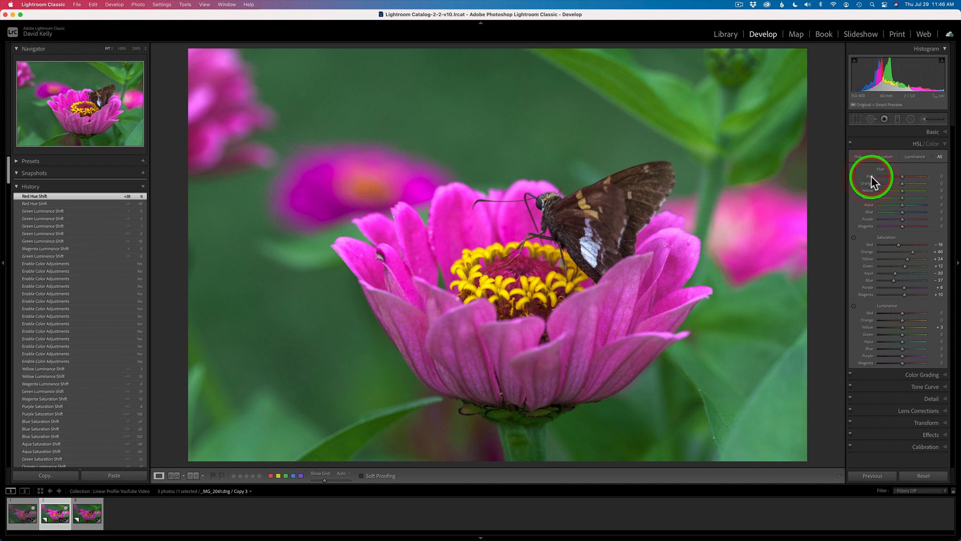
{"action": "left_click_drag", "start_coordinate": [902, 177], "coordinate": [893, 177]}
{"action": "double_click", "coordinate": [893, 176]}
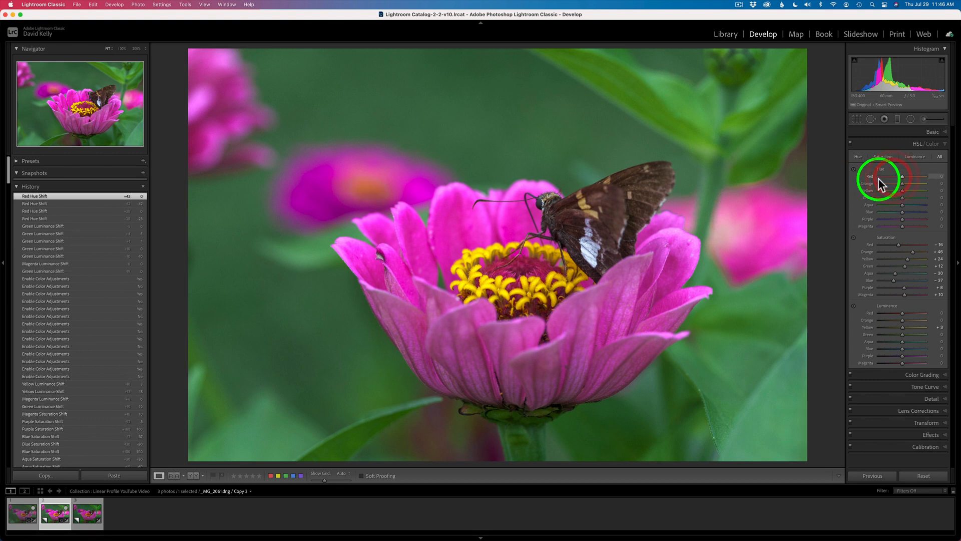
{"action": "mouse_move", "coordinate": [901, 175]}
{"action": "left_mouse_down"}
{"action": "mouse_move", "coordinate": [871, 181]}
{"action": "mouse_move", "coordinate": [902, 175]}
{"action": "left_mouse_up"}
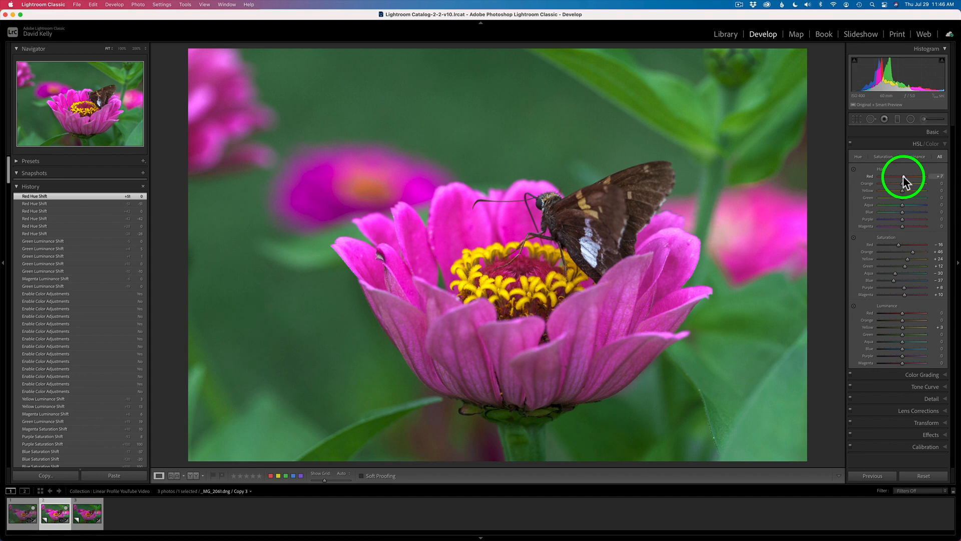
{"action": "left_click_drag", "start_coordinate": [903, 176], "coordinate": [903, 175]}
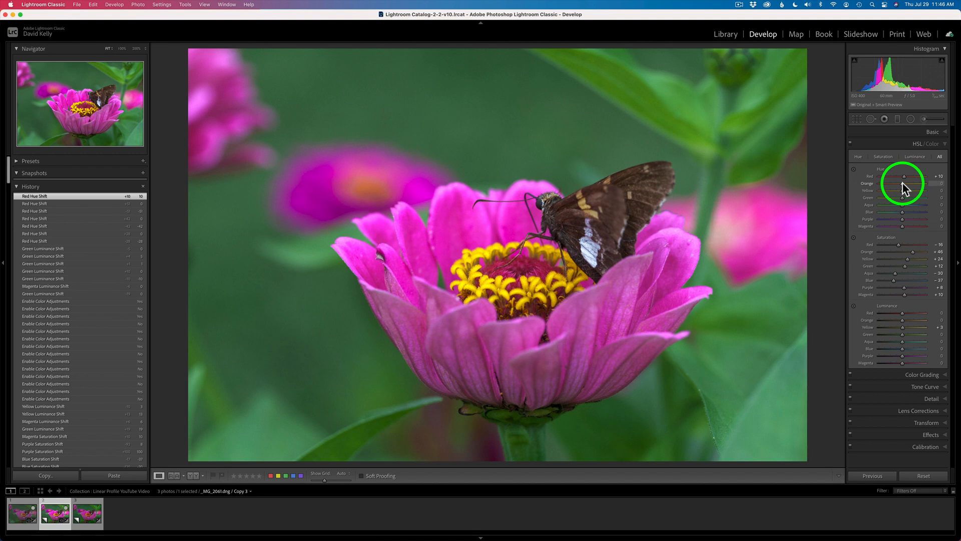
Try Orange Hue at +16 and settle on +6
{"action": "mouse_move", "coordinate": [909, 183]}
{"action": "left_mouse_down"}
{"action": "mouse_move", "coordinate": [892, 183]}
{"action": "mouse_move", "coordinate": [904, 184]}
{"action": "left_mouse_up"}
{"action": "left_click_drag", "start_coordinate": [905, 183], "coordinate": [906, 183]}
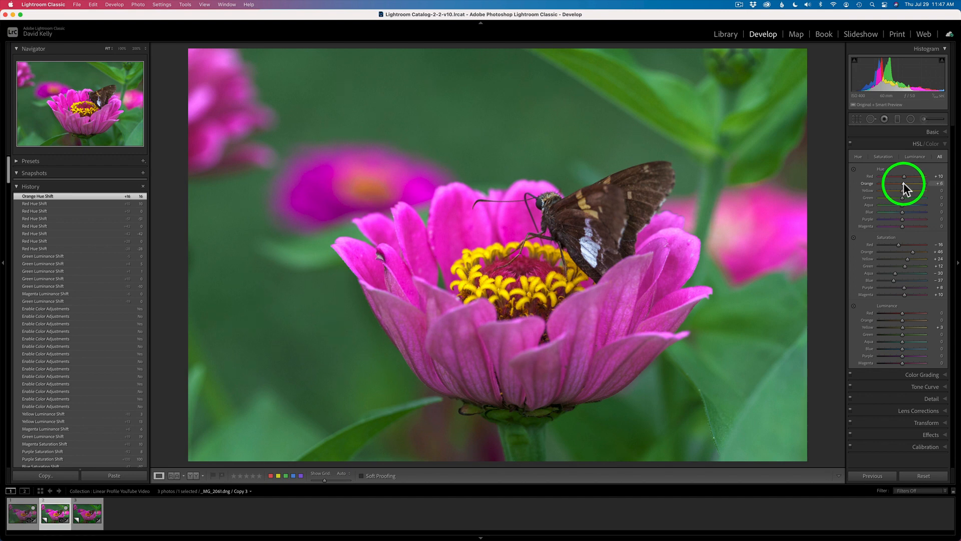
{"action": "left_click_drag", "start_coordinate": [904, 183], "coordinate": [904, 183]}
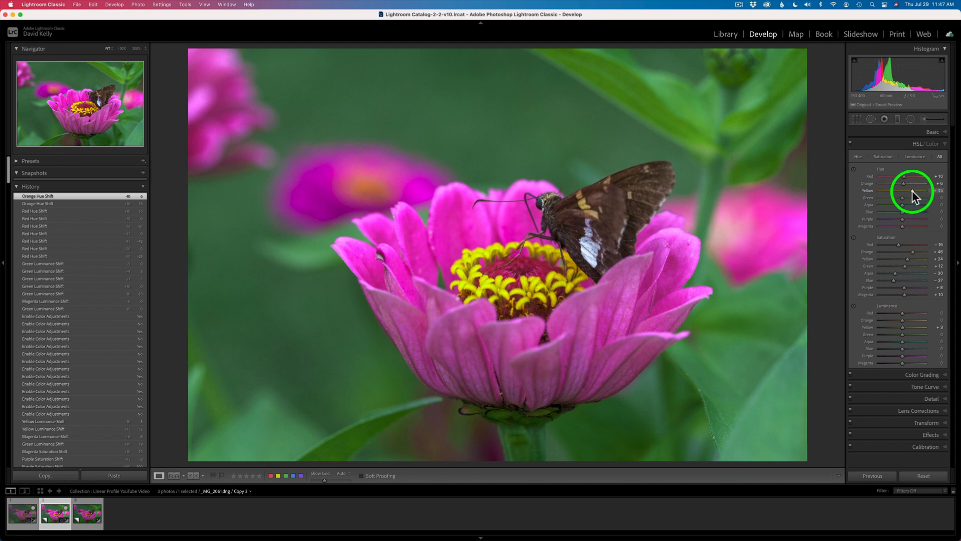
Test Yellow Hue in both directions on the flower's center and settle on −16
{"action": "mouse_move", "coordinate": [912, 191]}
{"action": "left_mouse_down"}
{"action": "mouse_move", "coordinate": [924, 192]}
{"action": "mouse_move", "coordinate": [895, 191]}
{"action": "left_mouse_up"}
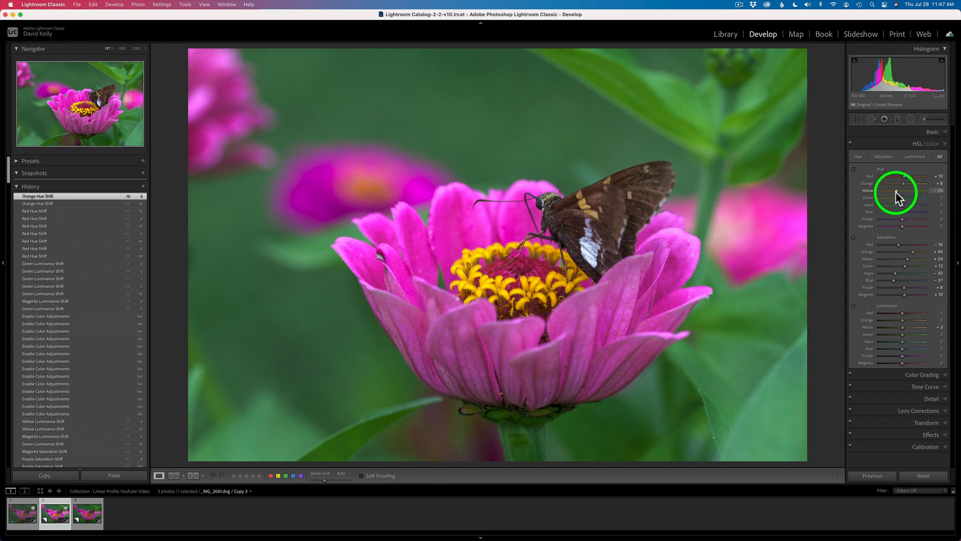
{"action": "left_click_drag", "start_coordinate": [896, 194], "coordinate": [897, 194]}
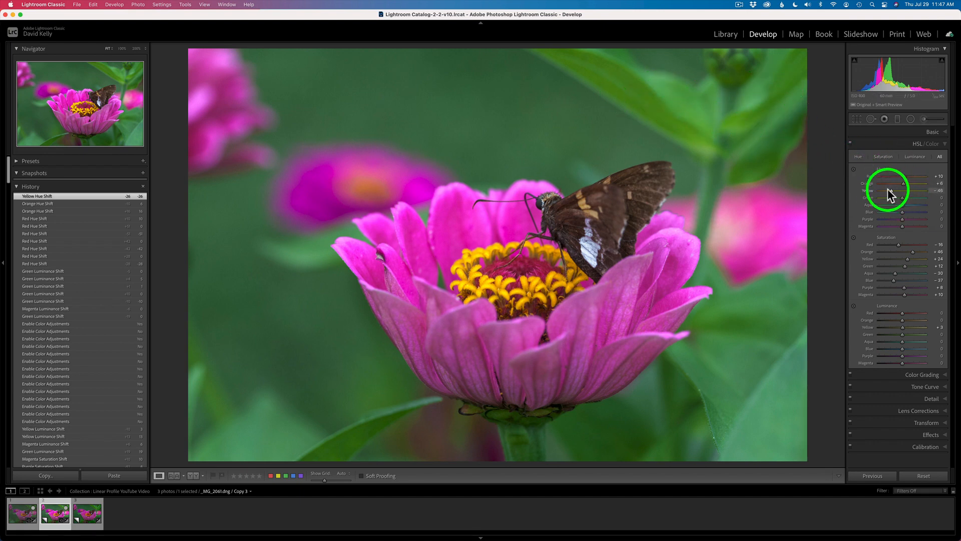
{"action": "mouse_move", "coordinate": [889, 192]}
{"action": "left_mouse_down"}
{"action": "mouse_move", "coordinate": [917, 195]}
{"action": "mouse_move", "coordinate": [882, 190]}
{"action": "mouse_move", "coordinate": [897, 189]}
{"action": "left_mouse_up"}
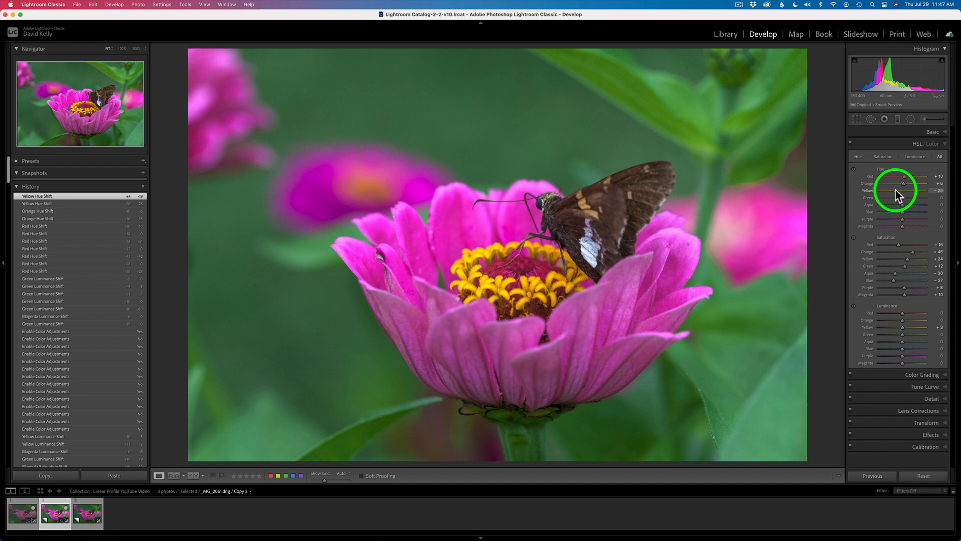
{"action": "left_click_drag", "start_coordinate": [897, 188], "coordinate": [901, 188]}
{"action": "left_click_drag", "start_coordinate": [898, 187], "coordinate": [894, 195]}
Try Green Hue at −43 on the background foliage and settle on −18
{"action": "left_click", "coordinate": [903, 197]}
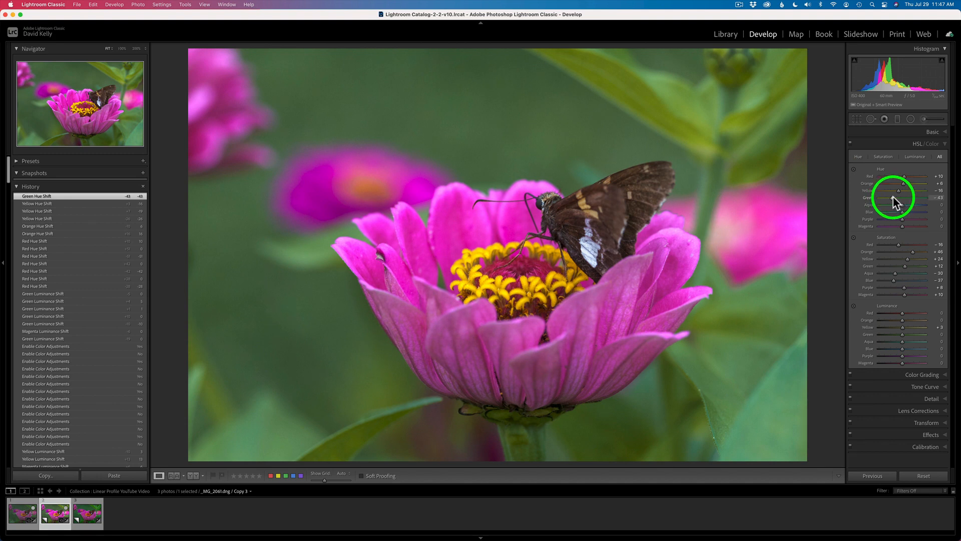
{"action": "mouse_move", "coordinate": [893, 197]}
{"action": "left_mouse_down"}
{"action": "mouse_move", "coordinate": [878, 197]}
{"action": "mouse_move", "coordinate": [899, 197]}
{"action": "left_mouse_up"}
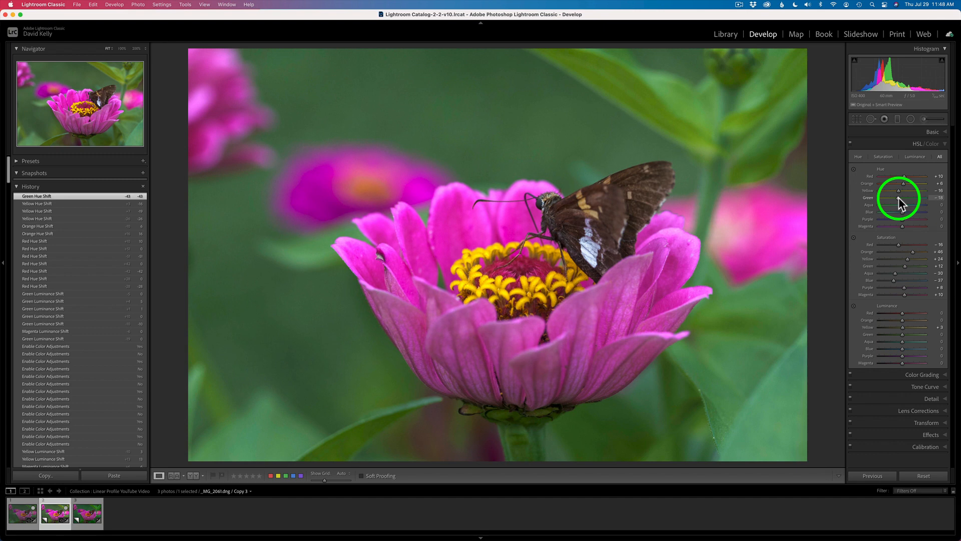
{"action": "left_click_drag", "start_coordinate": [898, 199], "coordinate": [898, 199]}
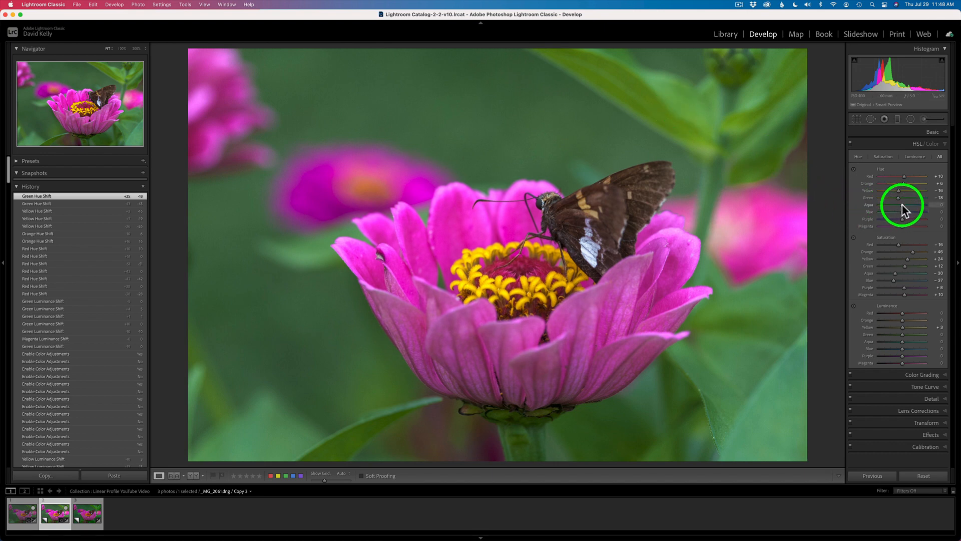
Set Aqua Hue to −22, and test Blue Hue at −100 on the butterfly's wing patch before resetting it to 0
{"action": "mouse_move", "coordinate": [902, 204]}
{"action": "left_mouse_down"}
{"action": "mouse_move", "coordinate": [866, 198]}
{"action": "mouse_move", "coordinate": [934, 203]}
{"action": "mouse_move", "coordinate": [898, 204]}
{"action": "left_mouse_up"}
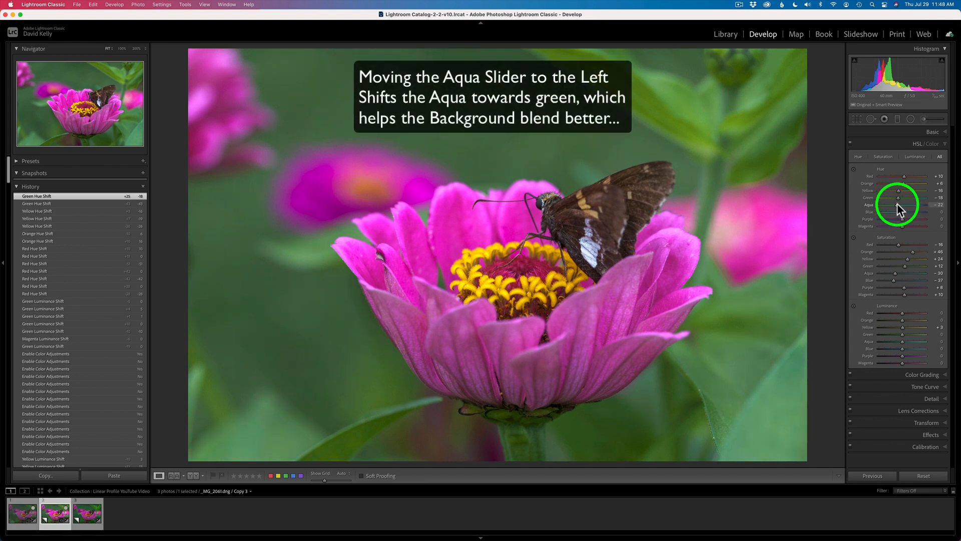
{"action": "left_click_drag", "start_coordinate": [897, 203], "coordinate": [897, 203]}
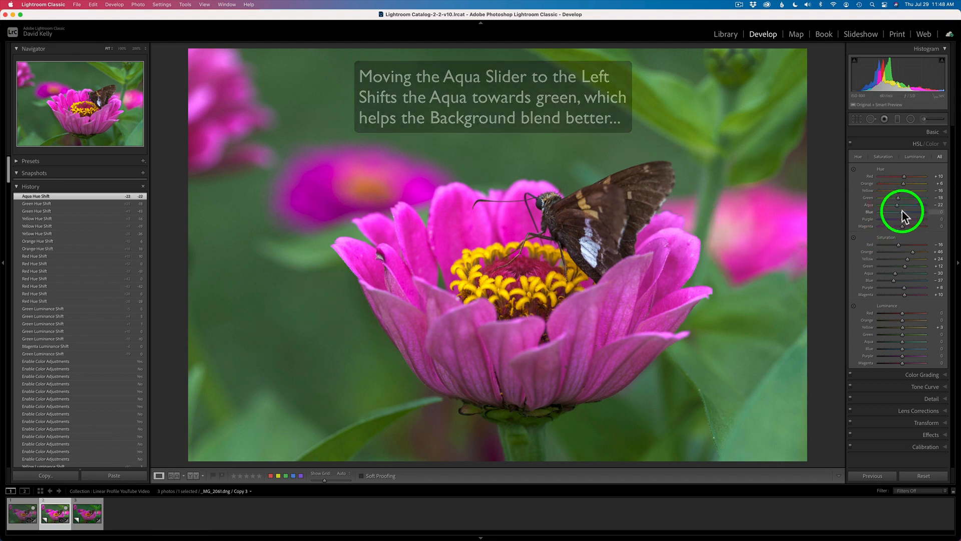
{"action": "left_click_drag", "start_coordinate": [903, 212], "coordinate": [846, 210]}
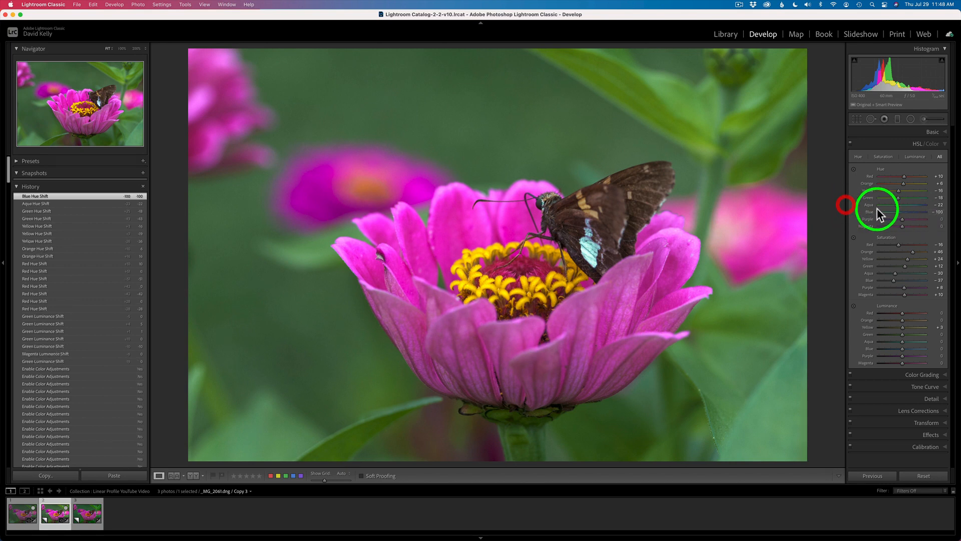
{"action": "double_click", "coordinate": [870, 211]}
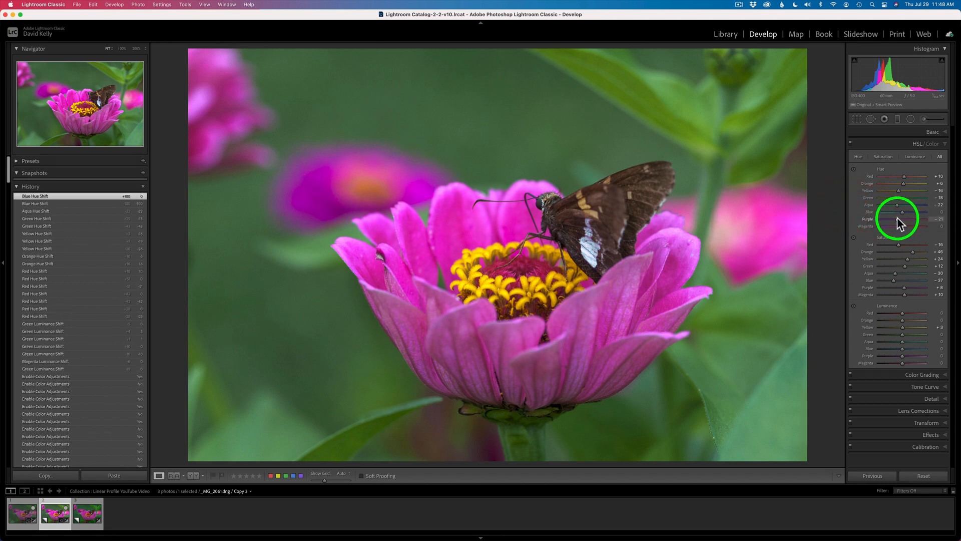
Test Purple Hue at −54 before settling on +16, and set Magenta Hue to +6
{"action": "left_click_drag", "start_coordinate": [903, 217], "coordinate": [889, 216]}
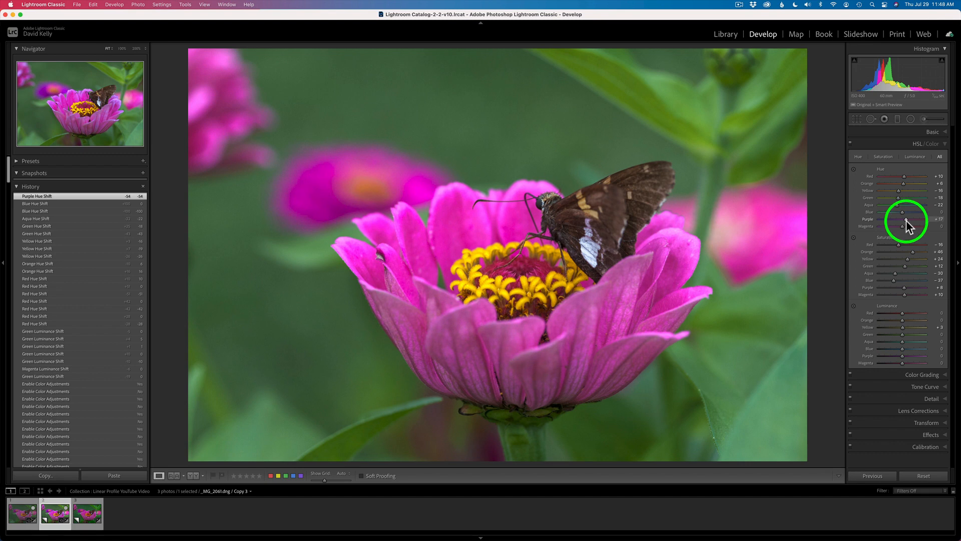
{"action": "left_click", "coordinate": [905, 220]}
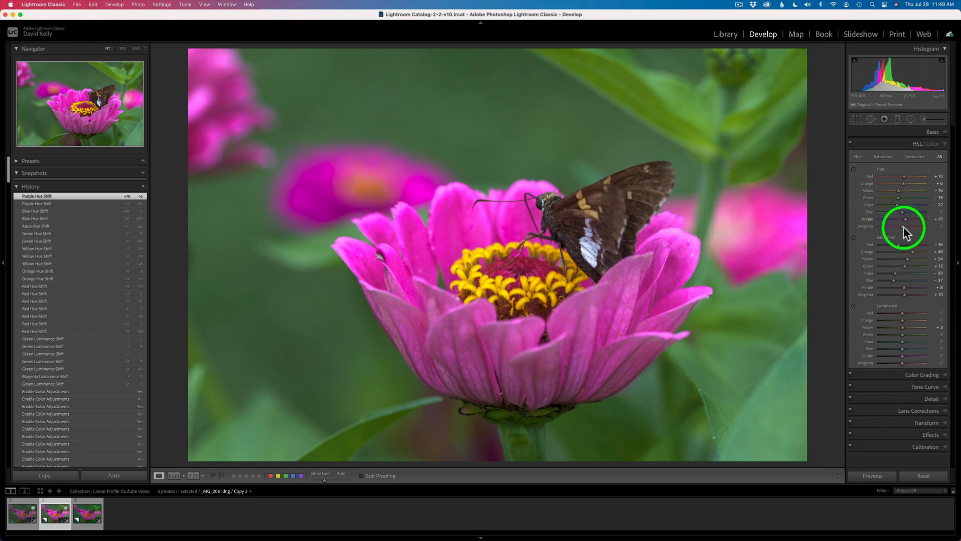
{"action": "left_click_drag", "start_coordinate": [902, 224], "coordinate": [908, 232]}
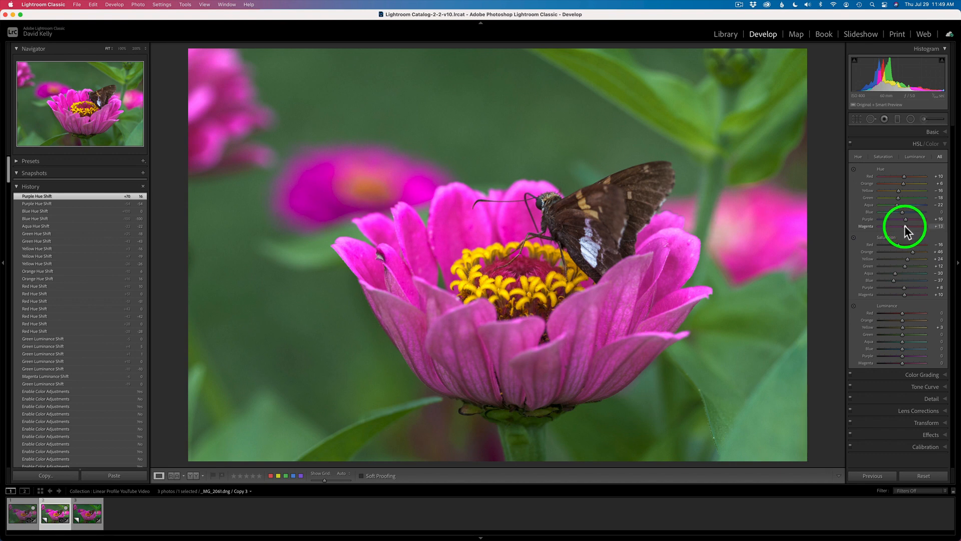
{"action": "left_click_drag", "start_coordinate": [904, 226], "coordinate": [903, 226]}
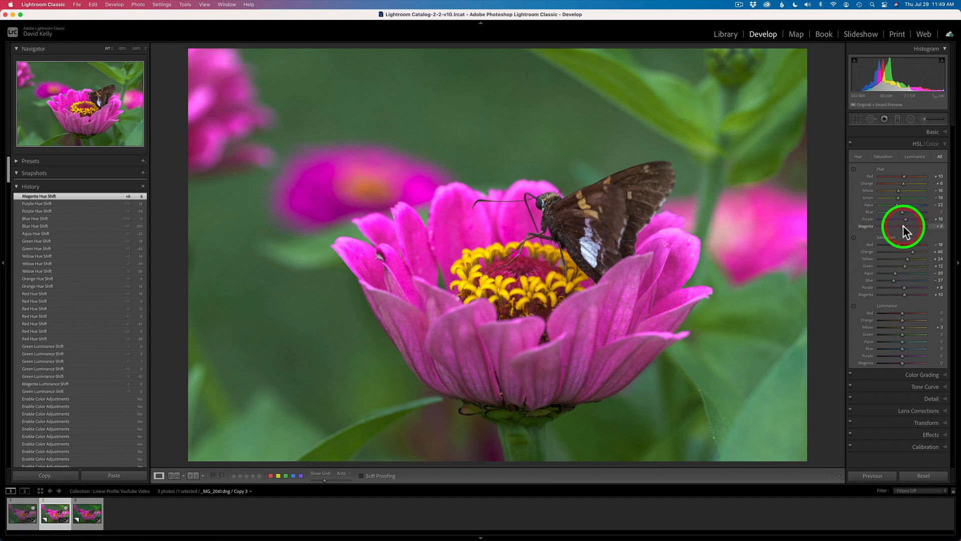
Toggle the HSL color adjustments off and on repeatedly to compare the photo before and after
{"action": "left_click", "coordinate": [850, 144]}
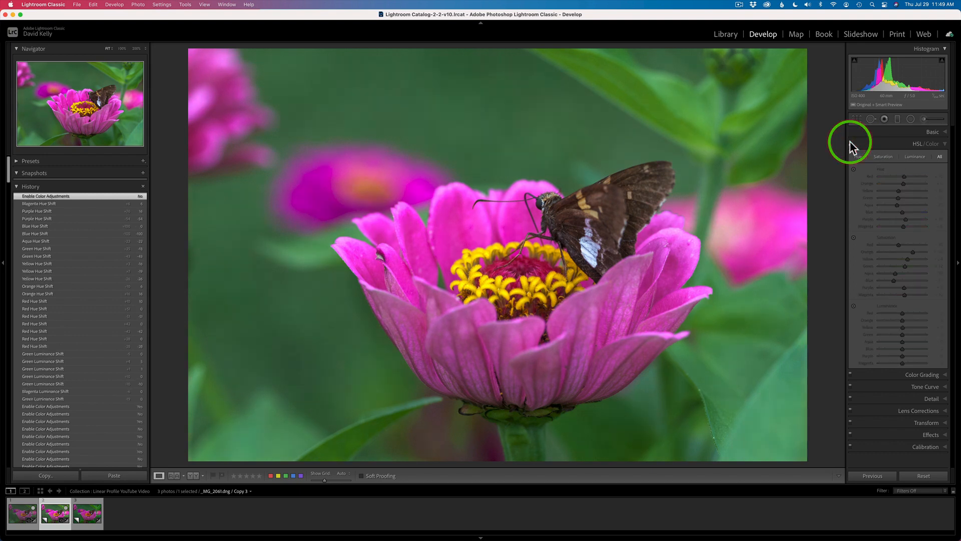
{"action": "left_click", "coordinate": [851, 145]}
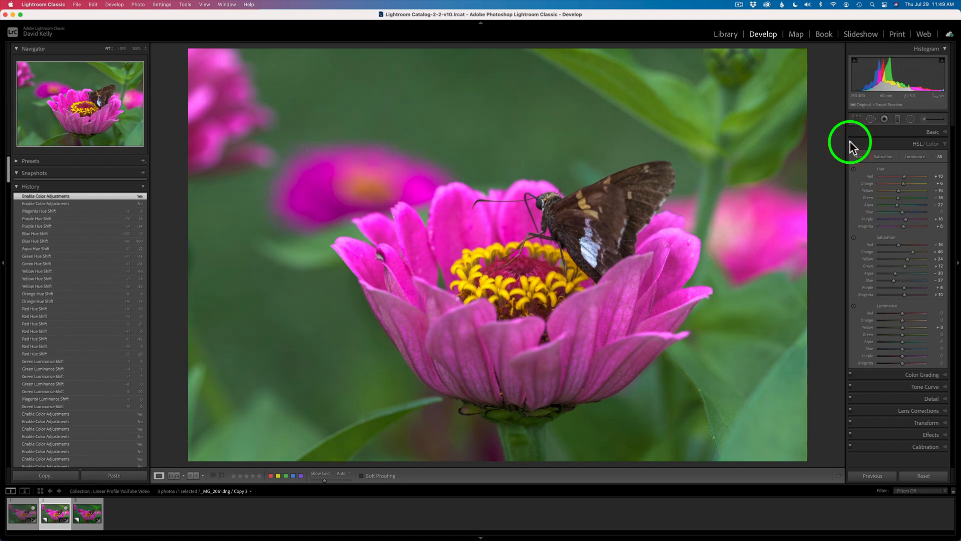
{"action": "left_click", "coordinate": [850, 145]}
{"action": "left_click", "coordinate": [850, 145]}
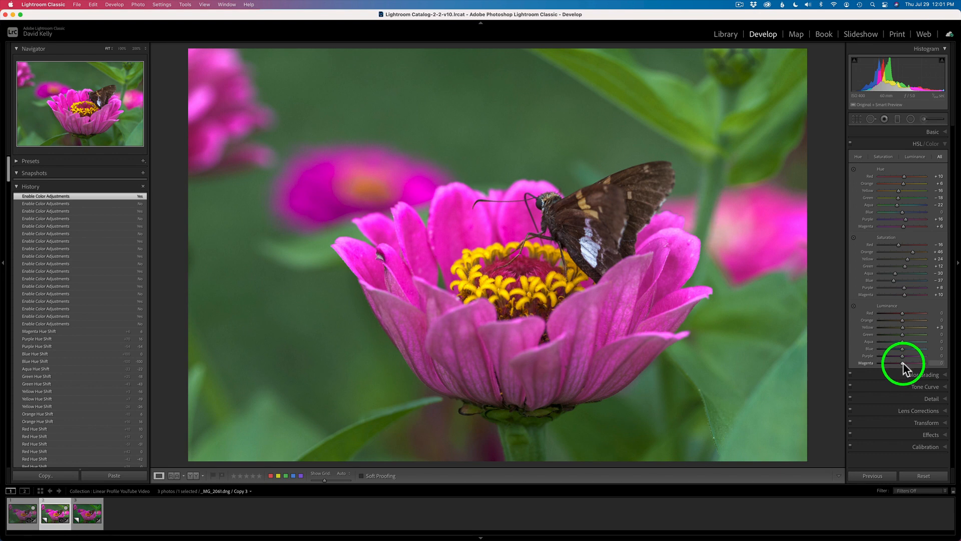
Test Magenta Luminance at +52, reset it and settle on +7, and set Purple Luminance to −2
{"action": "left_click_drag", "start_coordinate": [901, 362], "coordinate": [914, 364]}
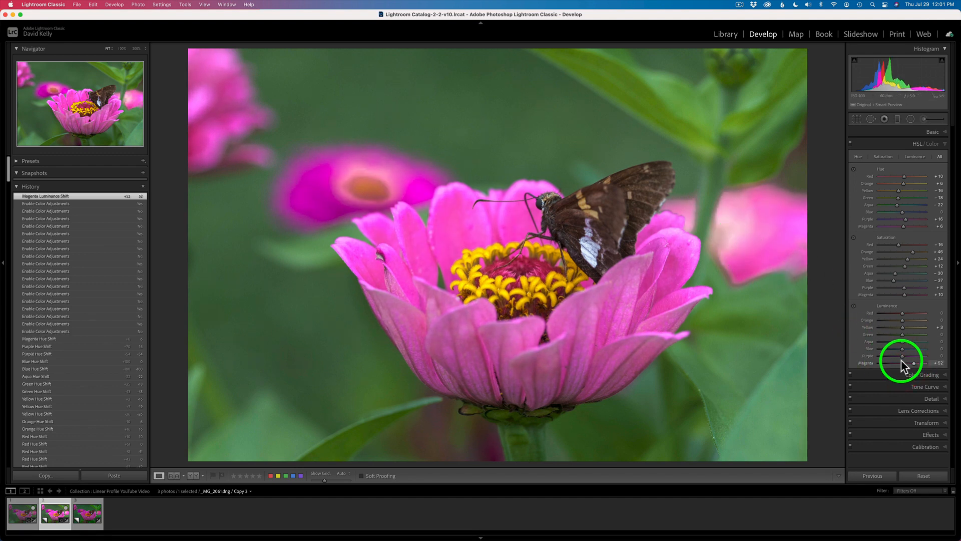
{"action": "double_click", "coordinate": [868, 362]}
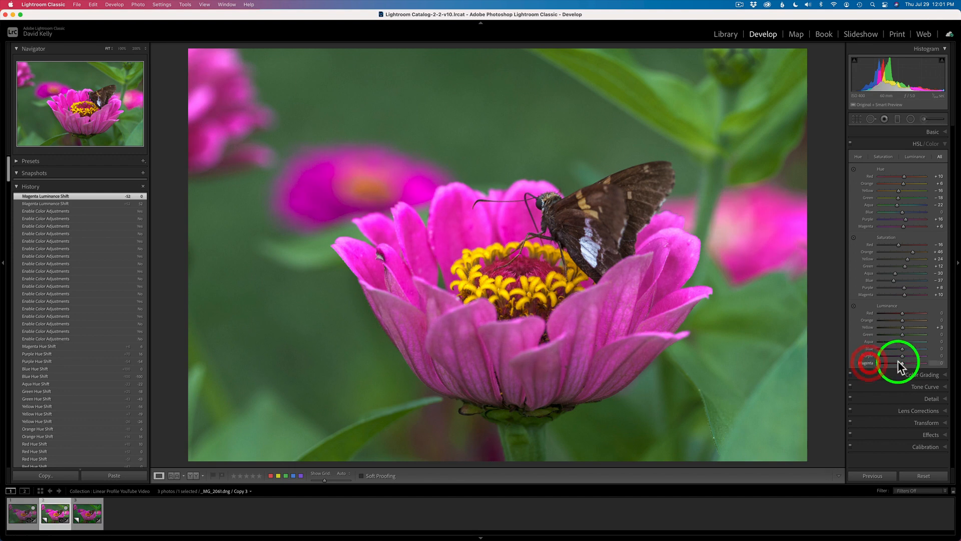
{"action": "left_click_drag", "start_coordinate": [903, 363], "coordinate": [904, 364]}
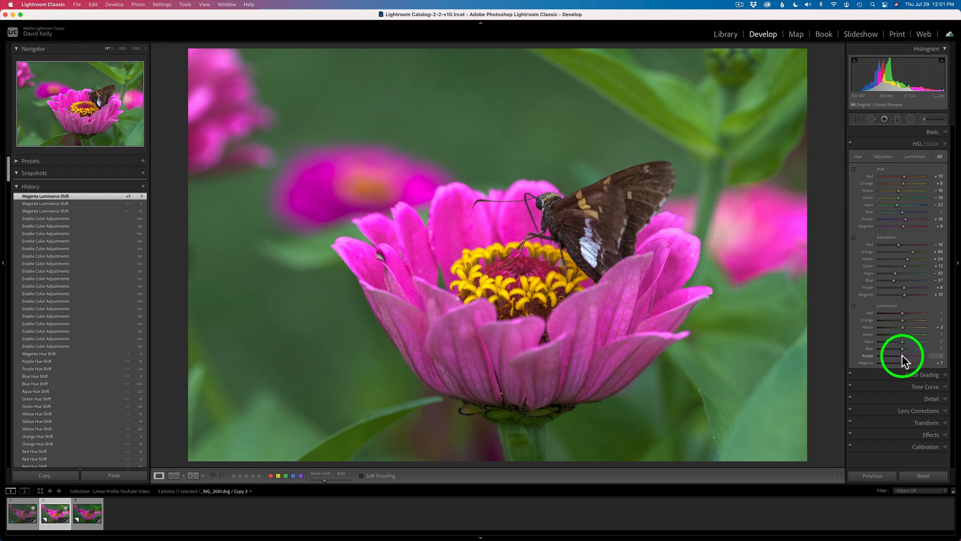
{"action": "left_click_drag", "start_coordinate": [902, 355], "coordinate": [901, 354]}
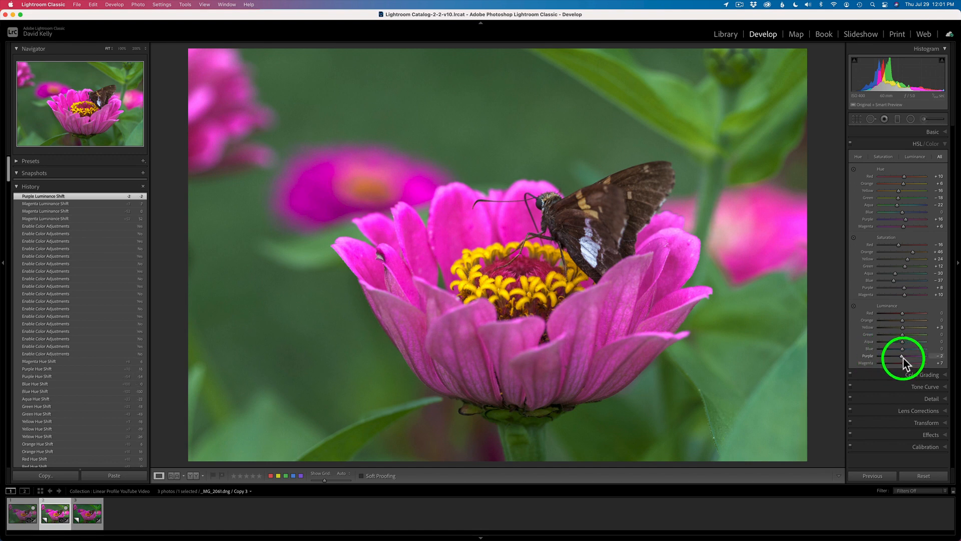
Compare the photo with and without the HSL adjustments, and fine-tune the Exposure
{"action": "left_click", "coordinate": [850, 144]}
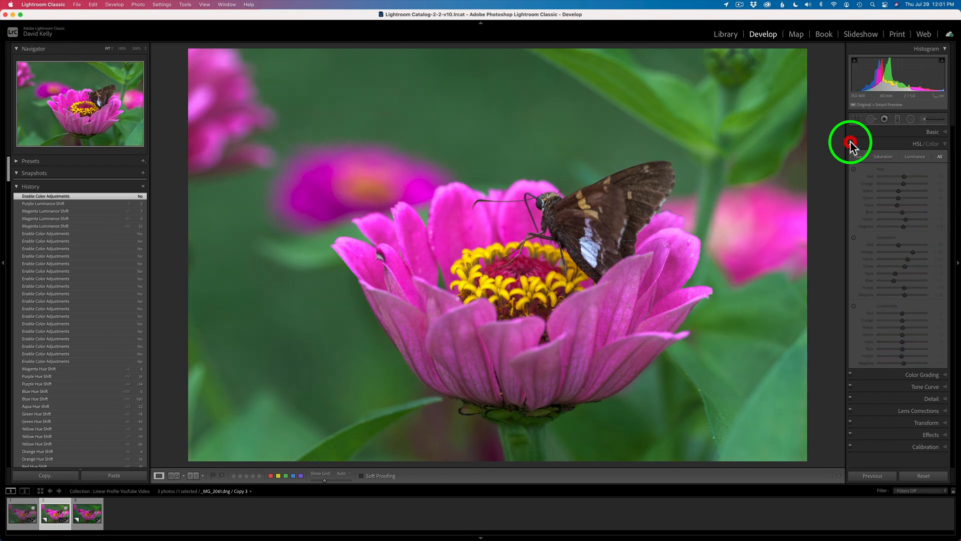
{"action": "left_click", "coordinate": [850, 144]}
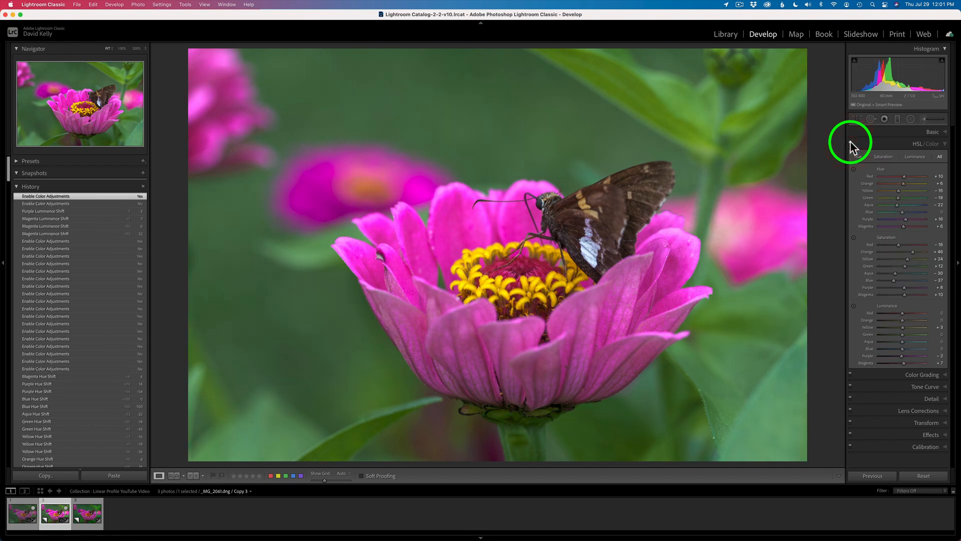
{"action": "left_click", "coordinate": [933, 132]}
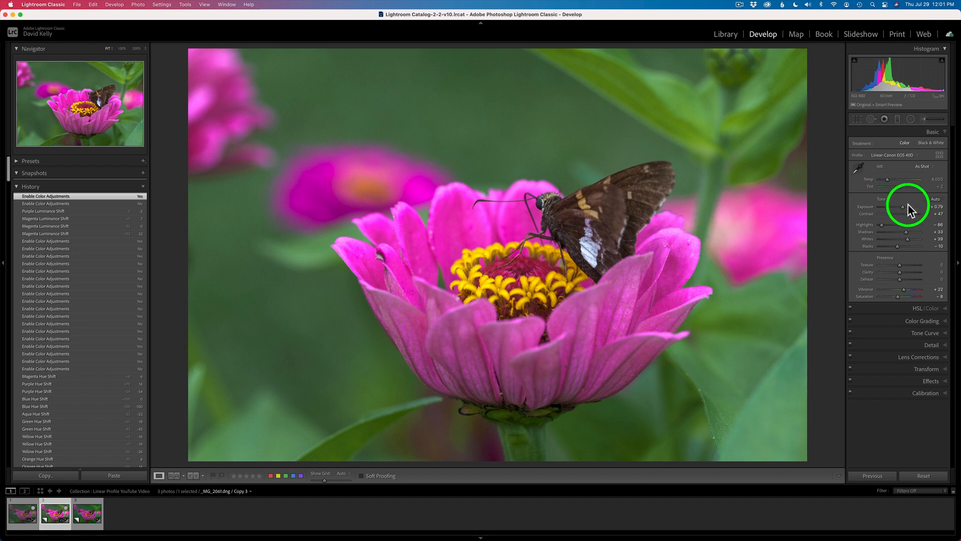
{"action": "left_click_drag", "start_coordinate": [903, 206], "coordinate": [904, 207]}
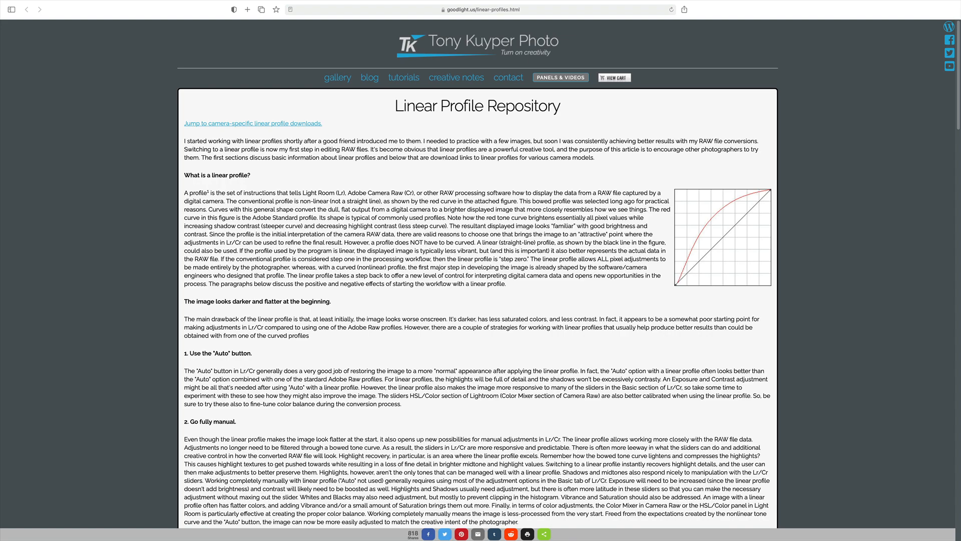
In the browser, look through the Linear Profile Repository page's download instructions and its list of Canon camera profiles
{"action": "scroll", "coordinate": [478, 275], "scroll_direction": "down", "scroll_amount": 20}
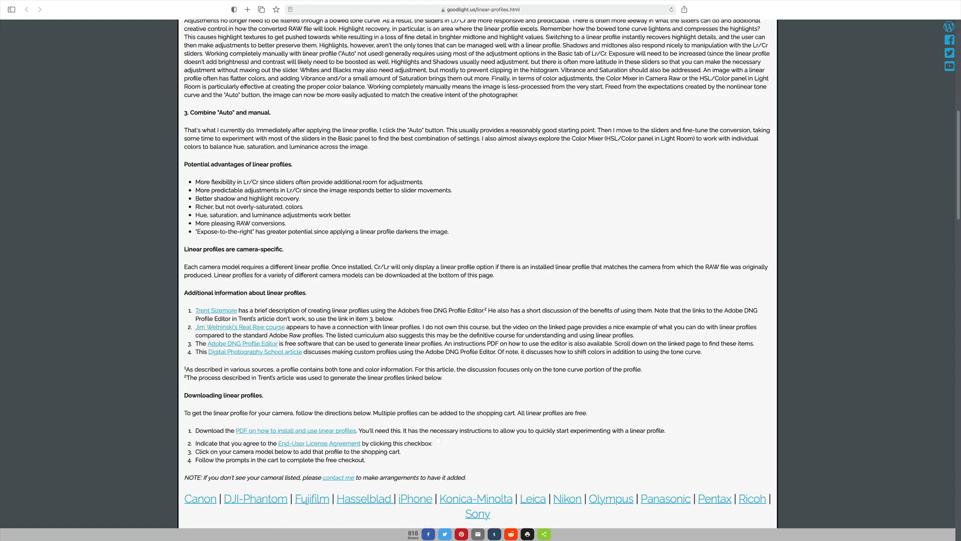
{"action": "scroll", "coordinate": [478, 276], "scroll_direction": "up", "scroll_amount": 4}
{"action": "scroll", "coordinate": [478, 276], "scroll_direction": "up", "scroll_amount": 3}
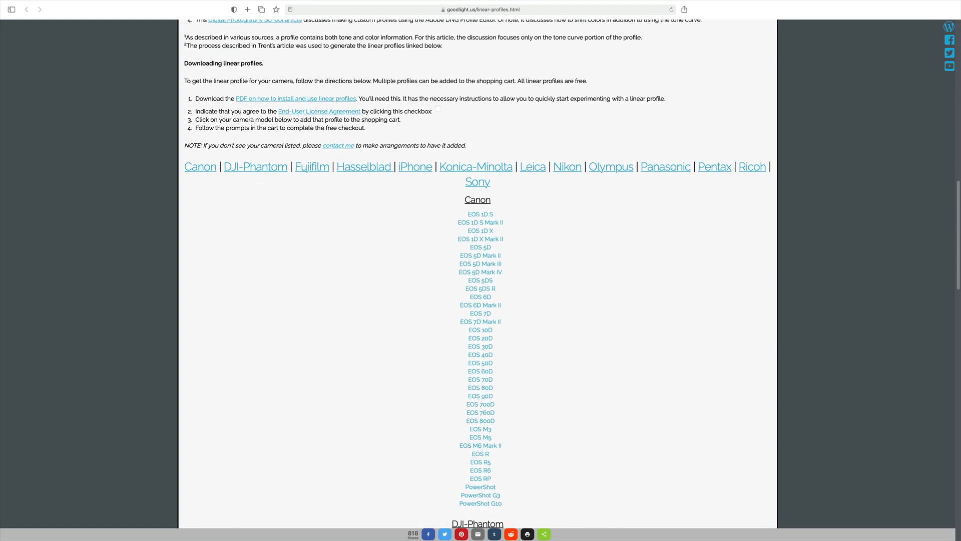
{"action": "scroll", "coordinate": [478, 276], "scroll_direction": "down", "scroll_amount": 2}
{"action": "scroll", "coordinate": [479, 276], "scroll_direction": "up", "scroll_amount": 4}
{"action": "scroll", "coordinate": [479, 275], "scroll_direction": "down", "scroll_amount": 1}
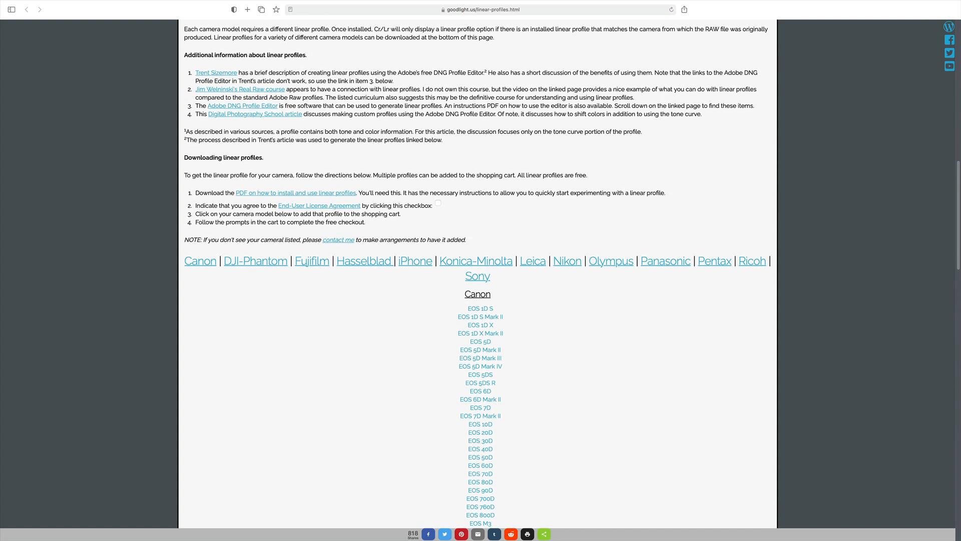